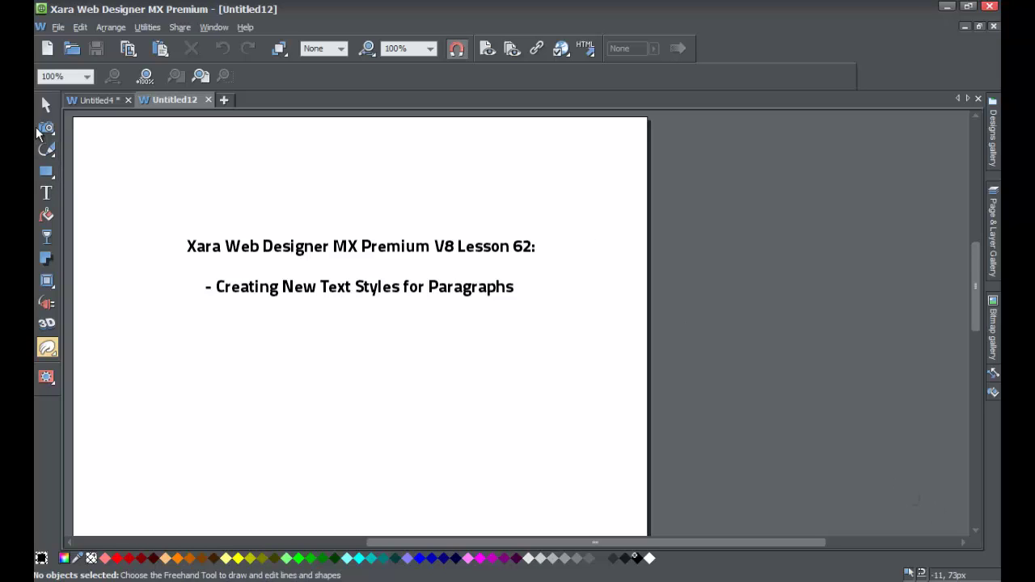
Step: Draw a text area near the page's upper-left corner, fill it with placeholder lorem ipsum text, and enlarge it to fit
click(45, 105)
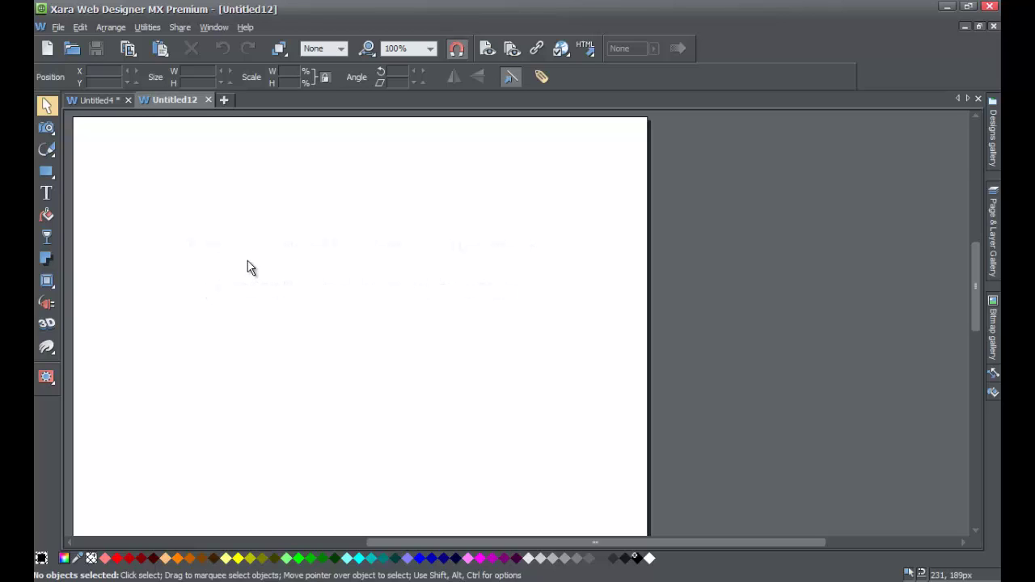
click(47, 193)
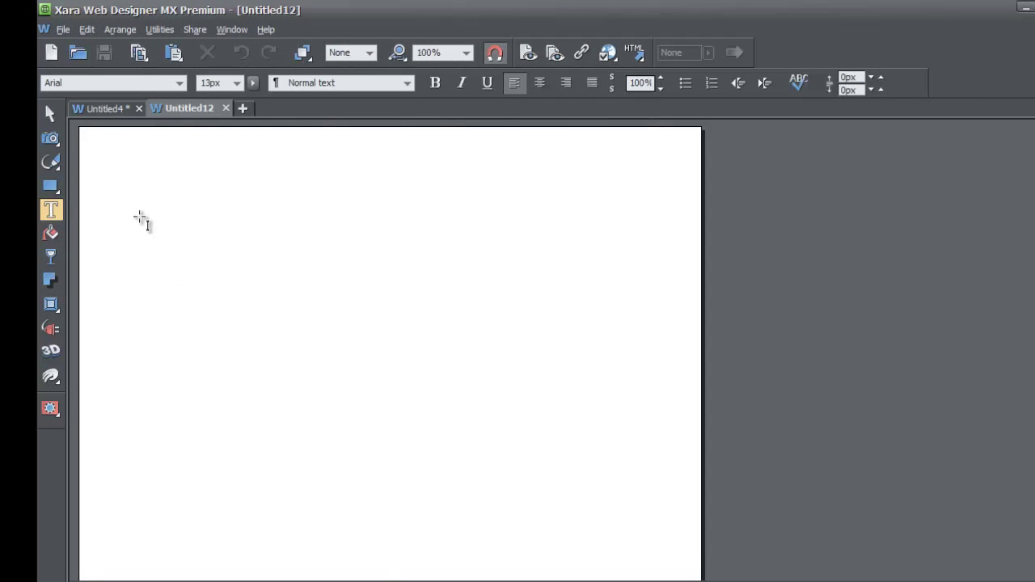
drag(122, 190, 334, 285)
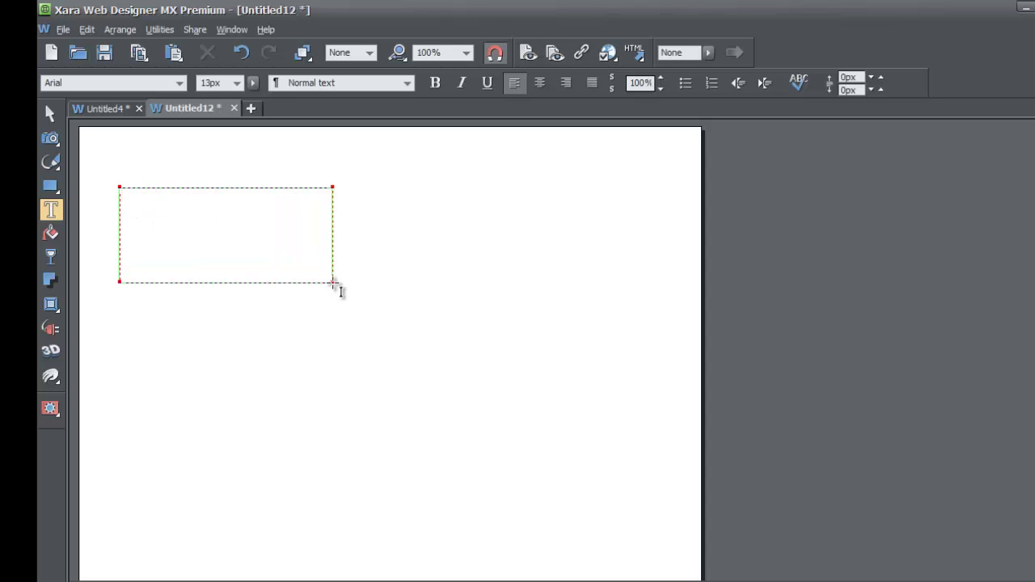
key(ctrl+shift+l)
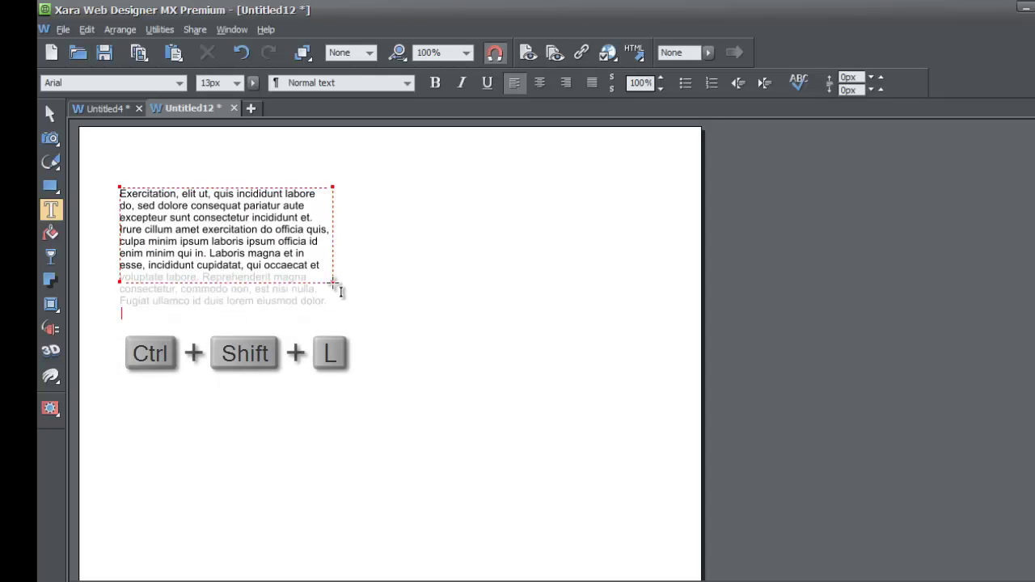
drag(334, 285, 354, 309)
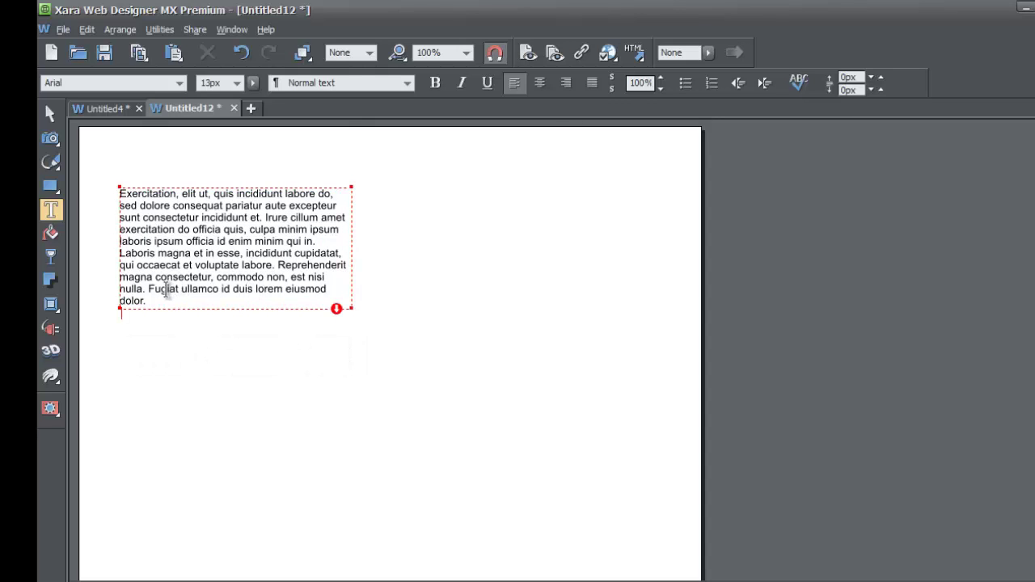
Step: Select the whole placeholder paragraph and begin creating a new text style from it
drag(152, 302, 111, 198)
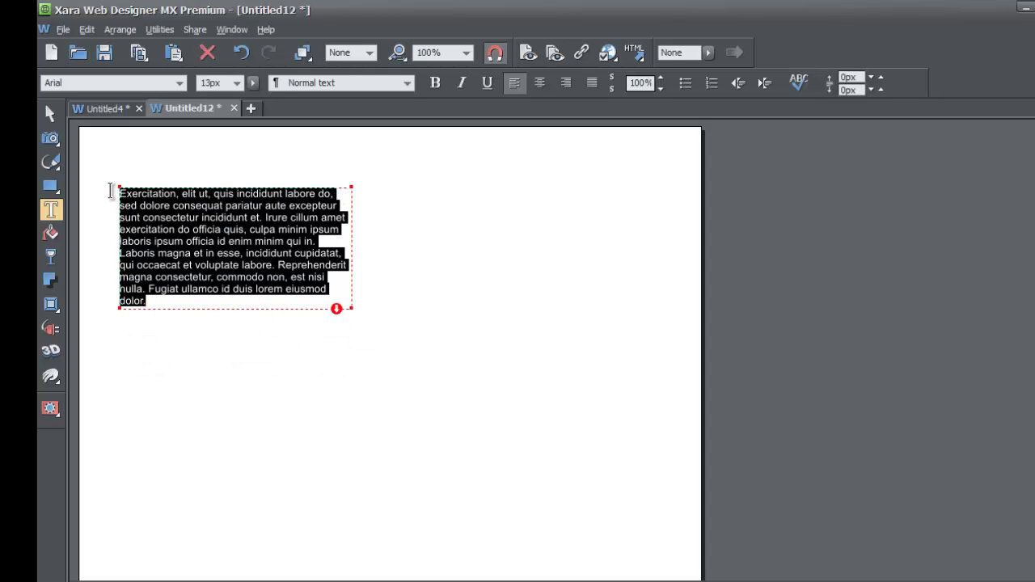
click(409, 83)
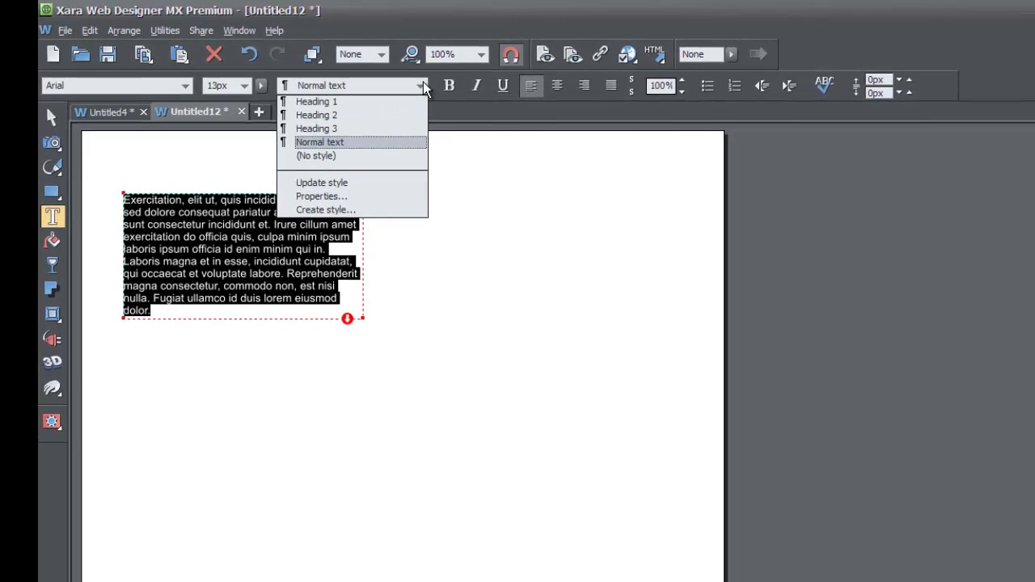
click(390, 210)
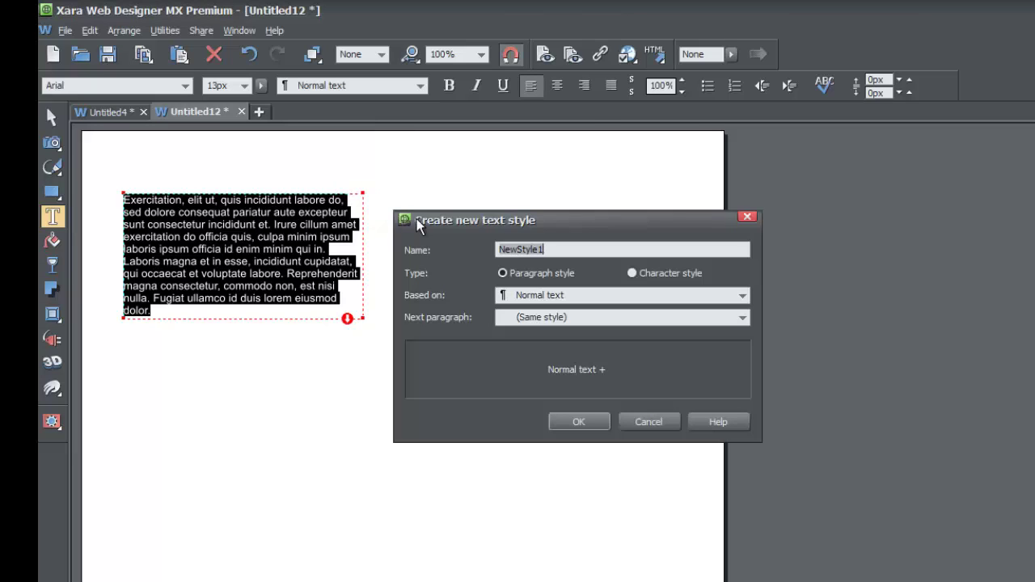
drag(444, 217, 423, 197)
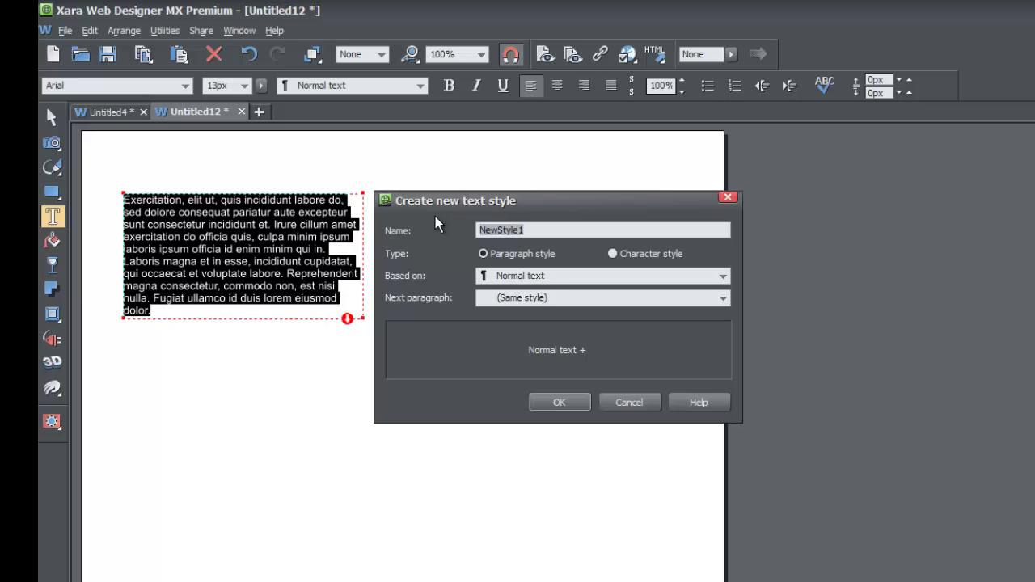
text(Fancy Parap)
text(ra)
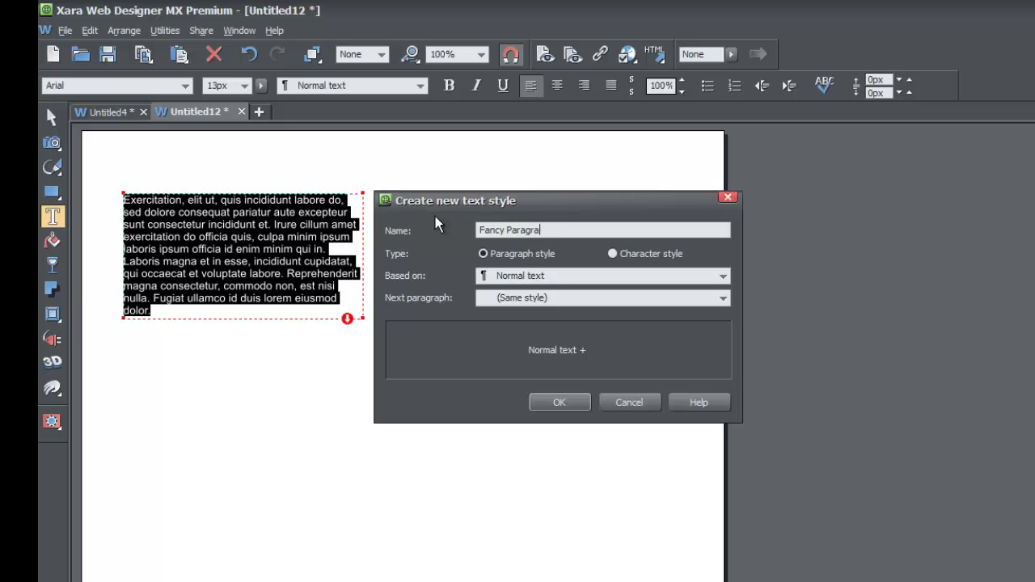
key(shift+Home)
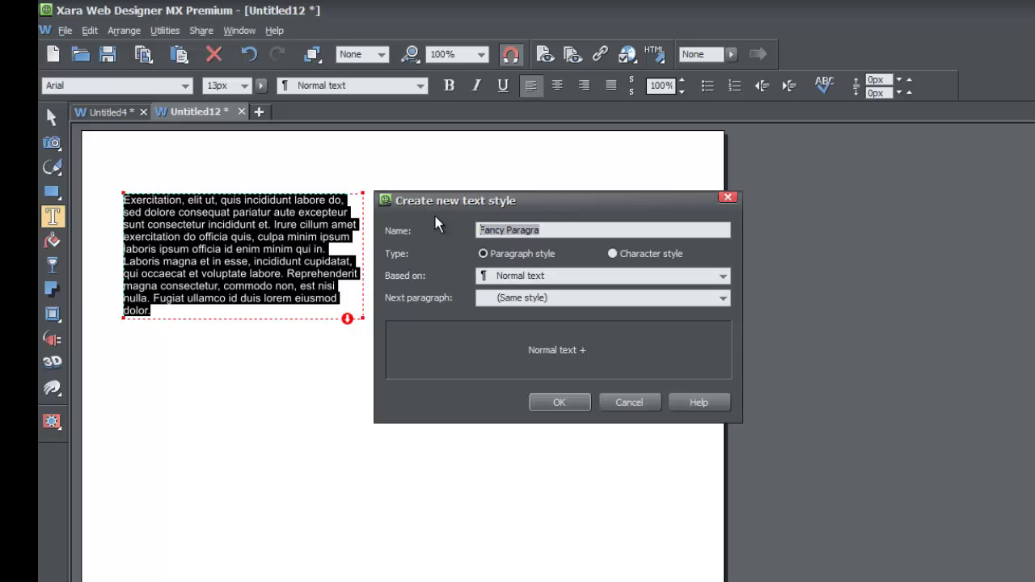
Step: Create the new paragraph style with the name Brand New Paragraph, based on (No style)
text(B)
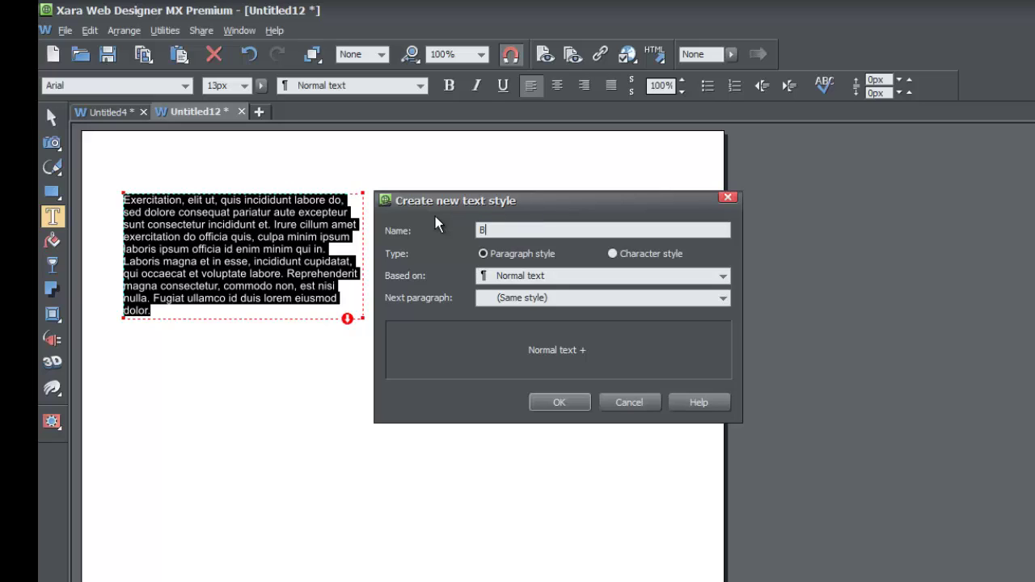
text(rand New Paragraph)
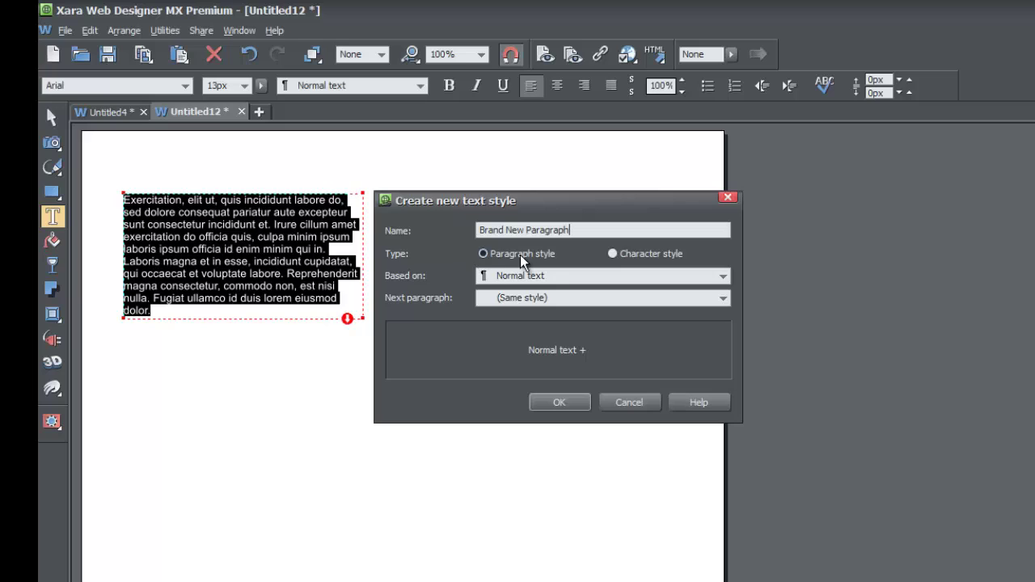
click(659, 256)
click(497, 277)
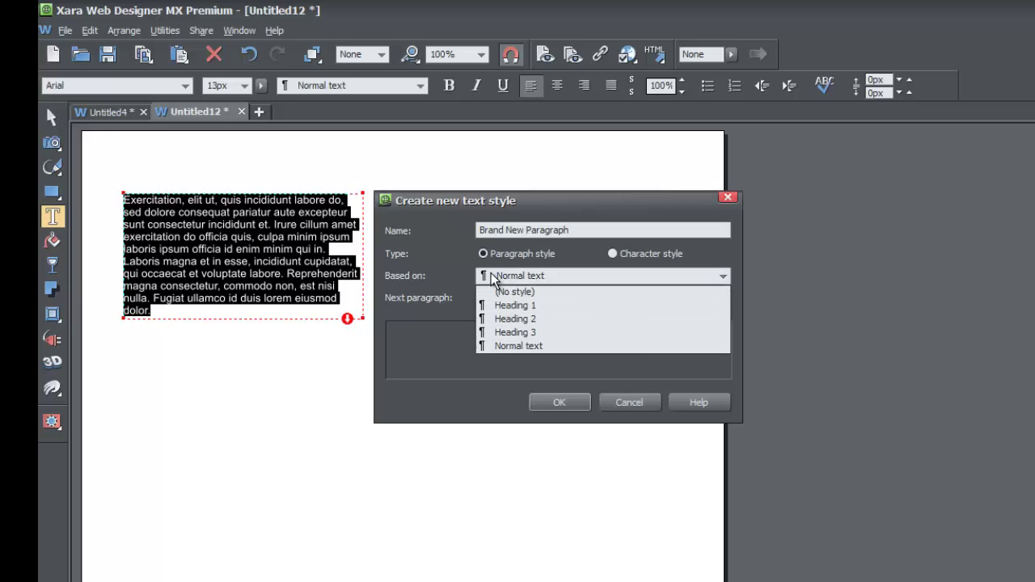
click(500, 291)
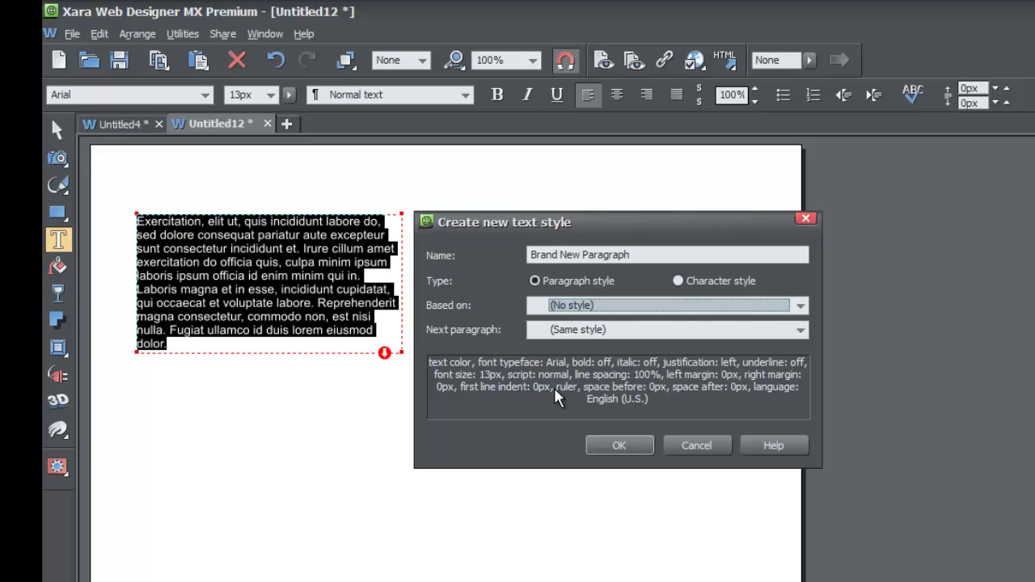
click(606, 445)
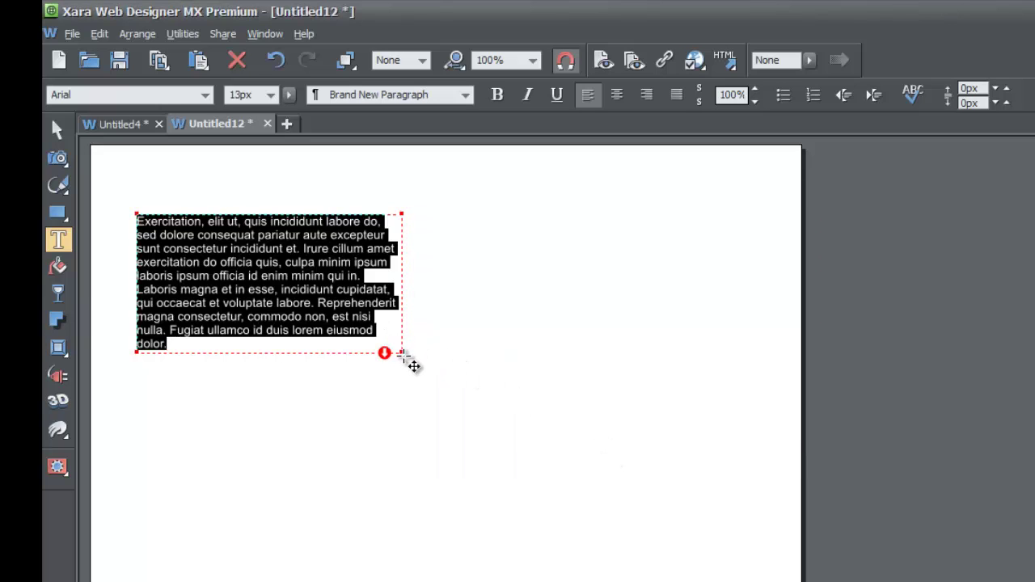
Step: Enlarge the text area slightly and set the selected paragraph's font to Blippo Light SF
drag(402, 352, 422, 365)
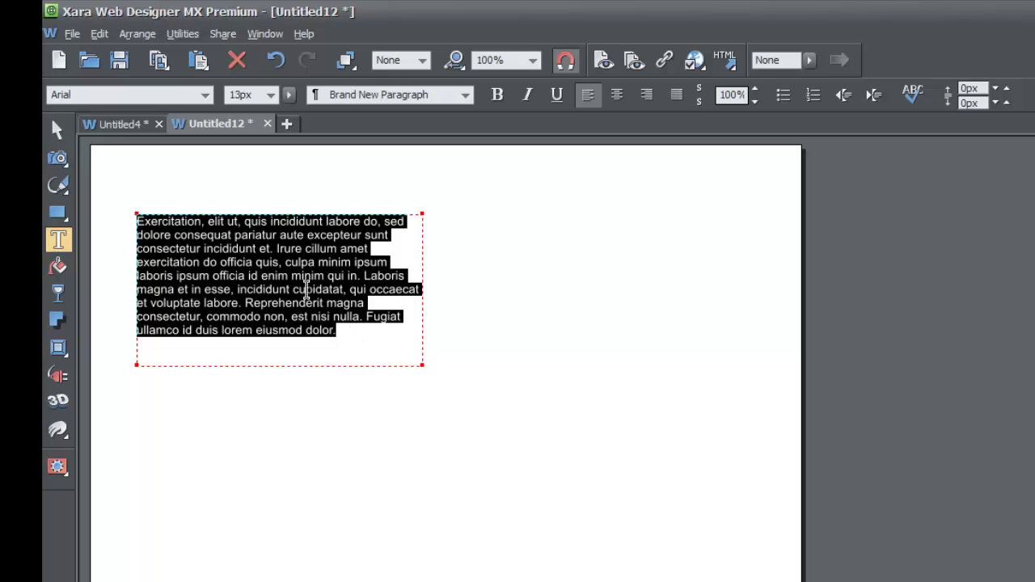
click(207, 96)
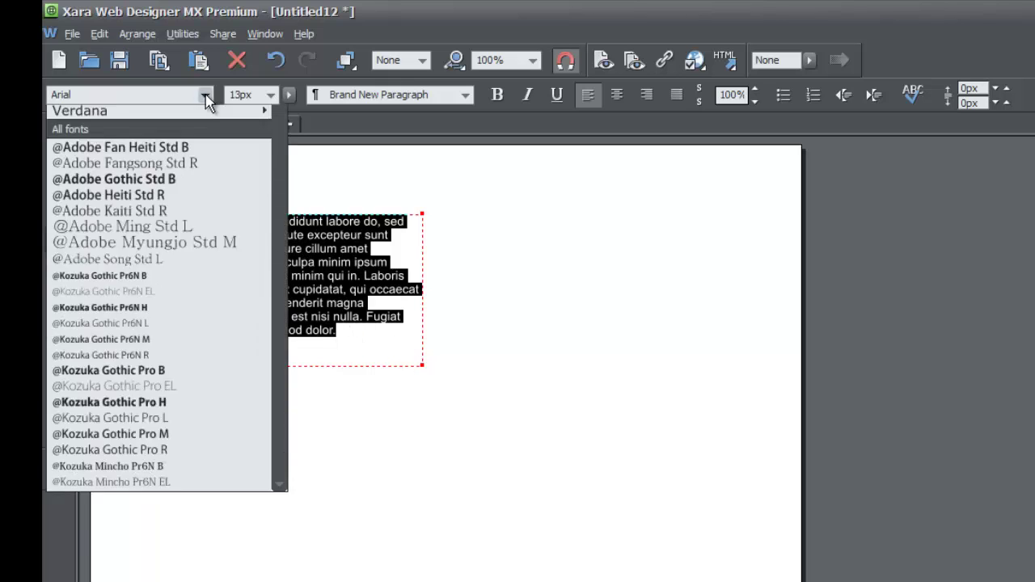
key(b)
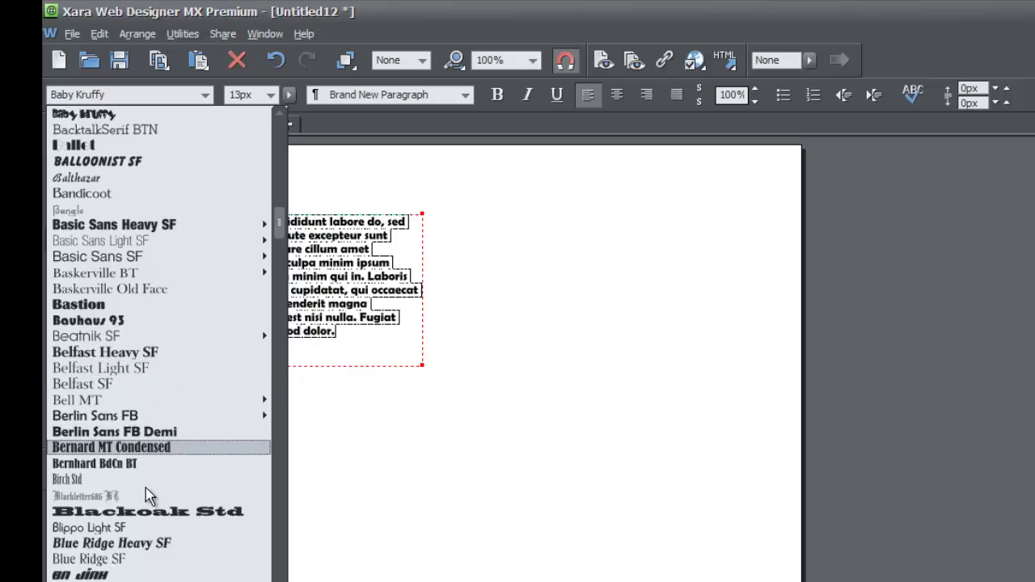
click(127, 530)
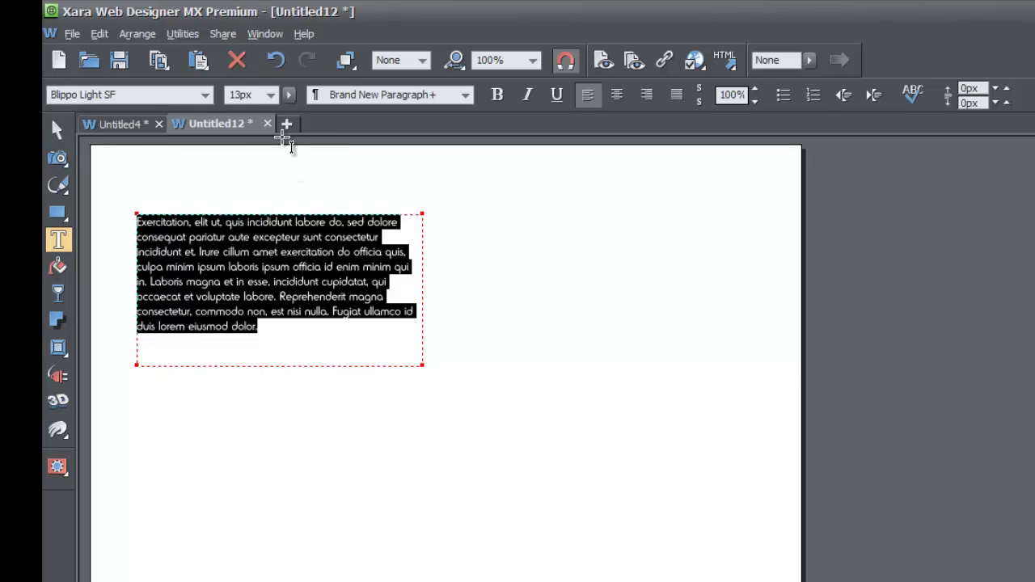
Step: Set the paragraph's font size to 20px and enlarge the text area to fit all the text
click(272, 95)
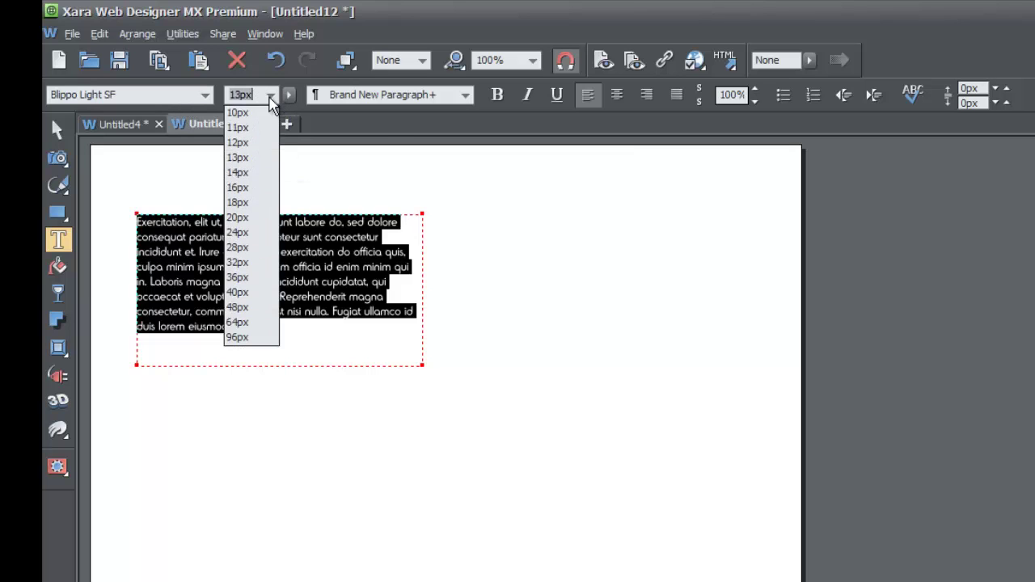
click(252, 223)
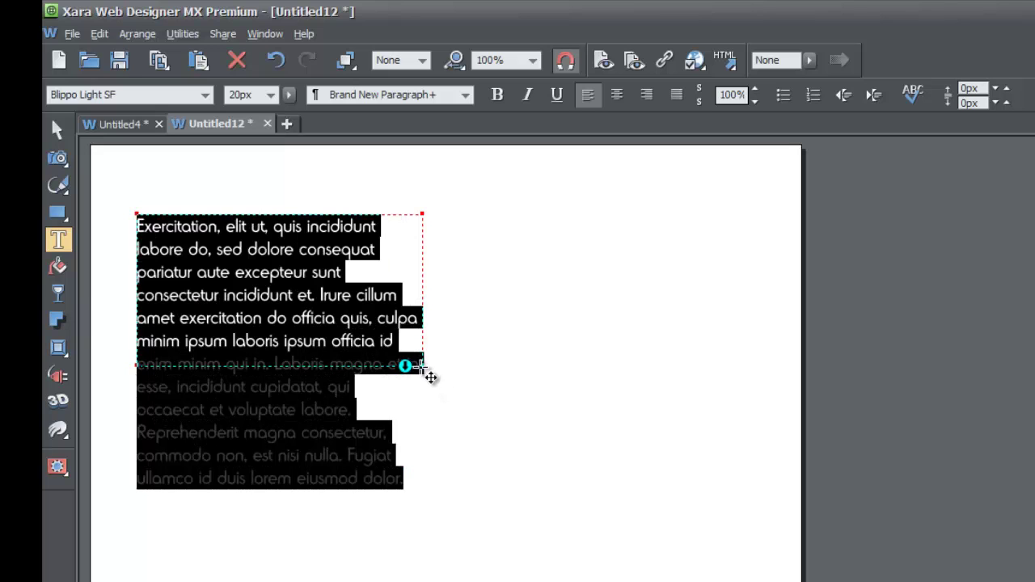
drag(427, 370, 467, 502)
Step: Update the Brand New Paragraph style with the formatting of the whole selected paragraph
key(ctrl+a)
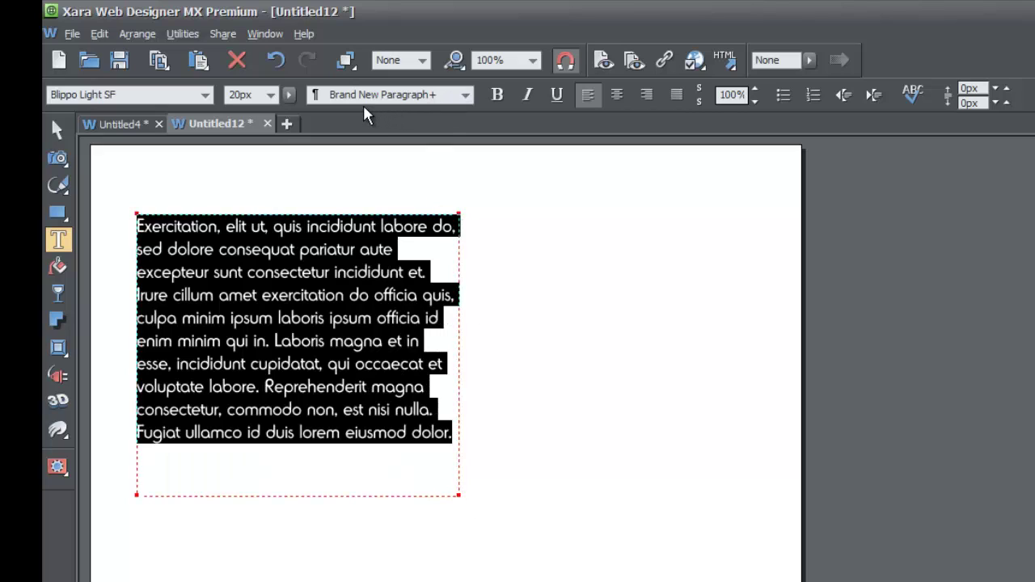
click(453, 96)
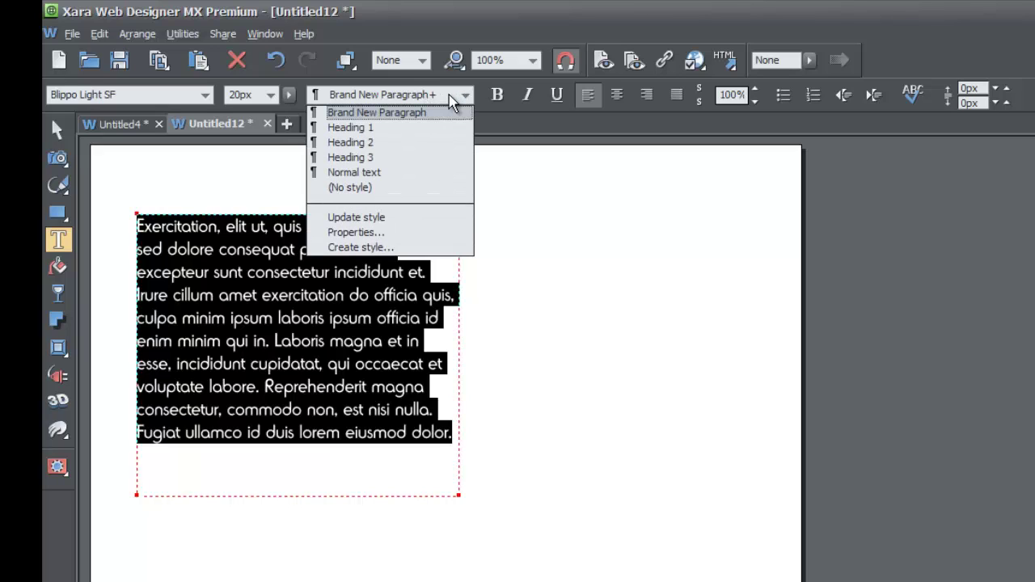
click(397, 217)
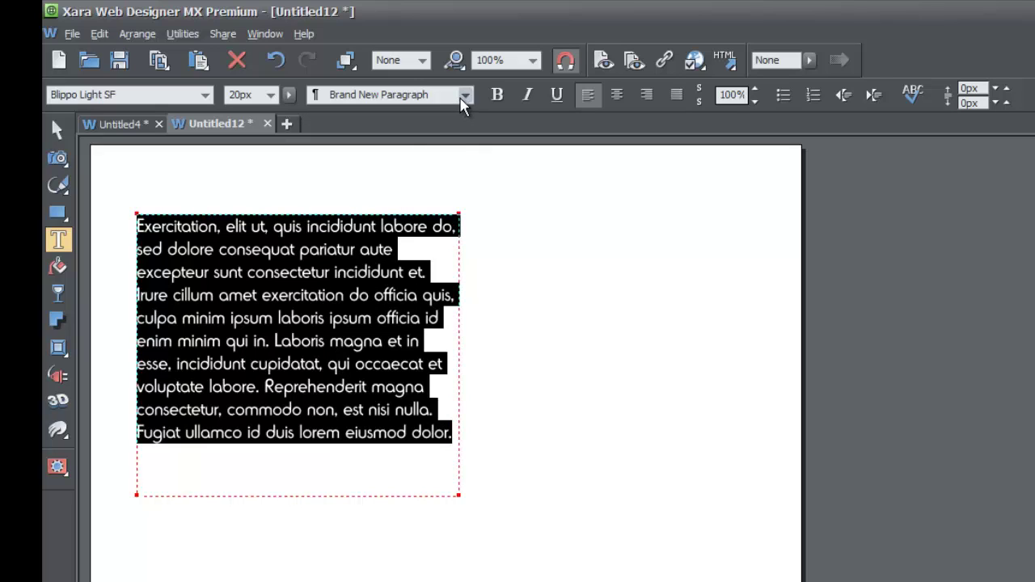
Step: In the Brand New Paragraph style's properties, set the next paragraph style to Normal text
click(465, 97)
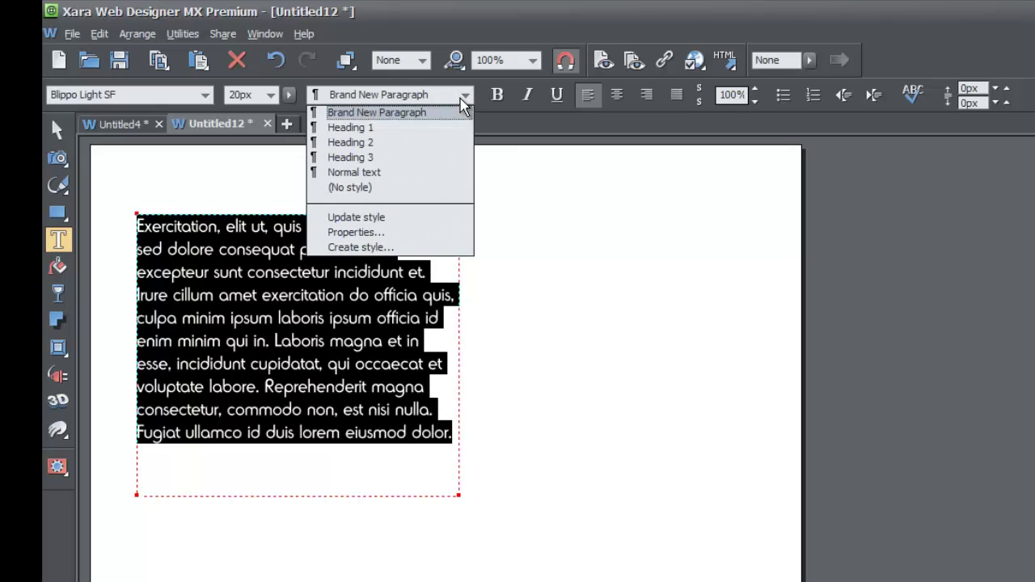
click(370, 233)
drag(485, 214, 593, 206)
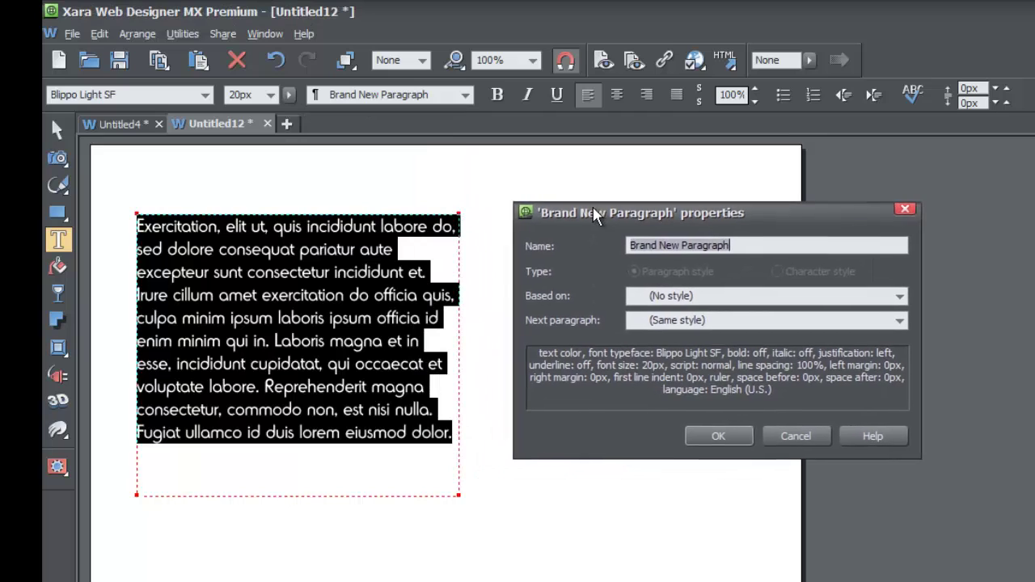
click(639, 322)
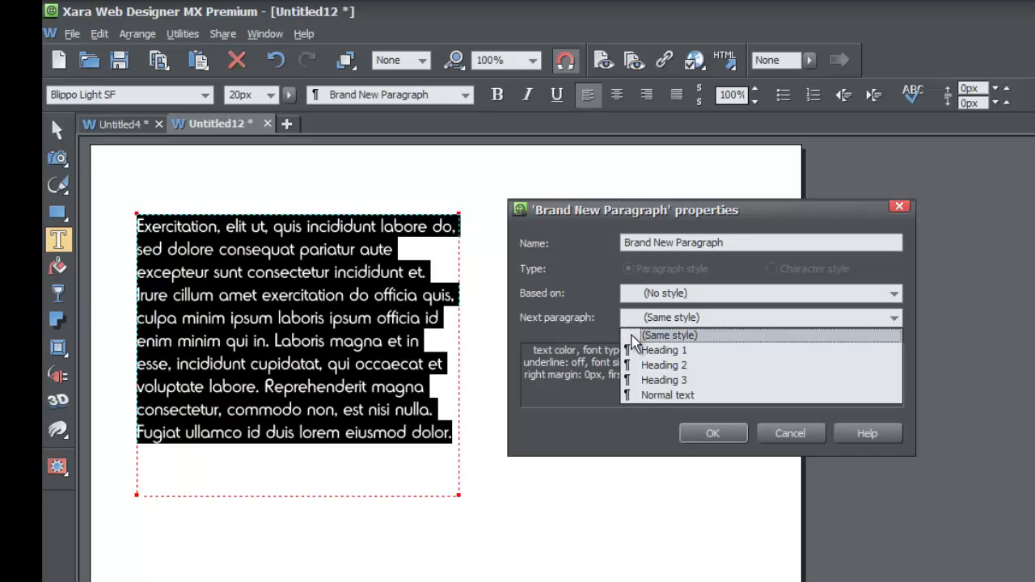
click(653, 395)
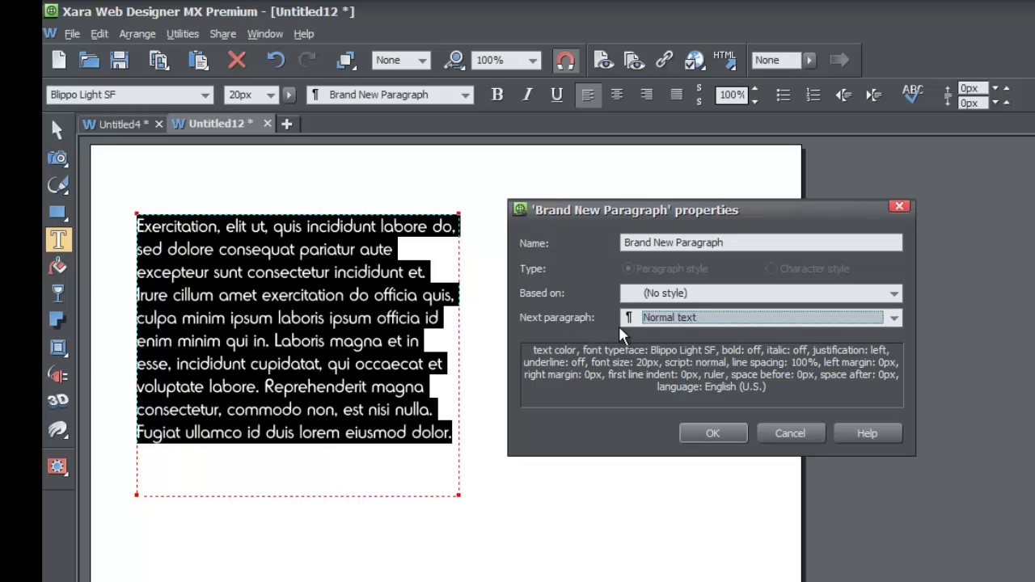
click(694, 431)
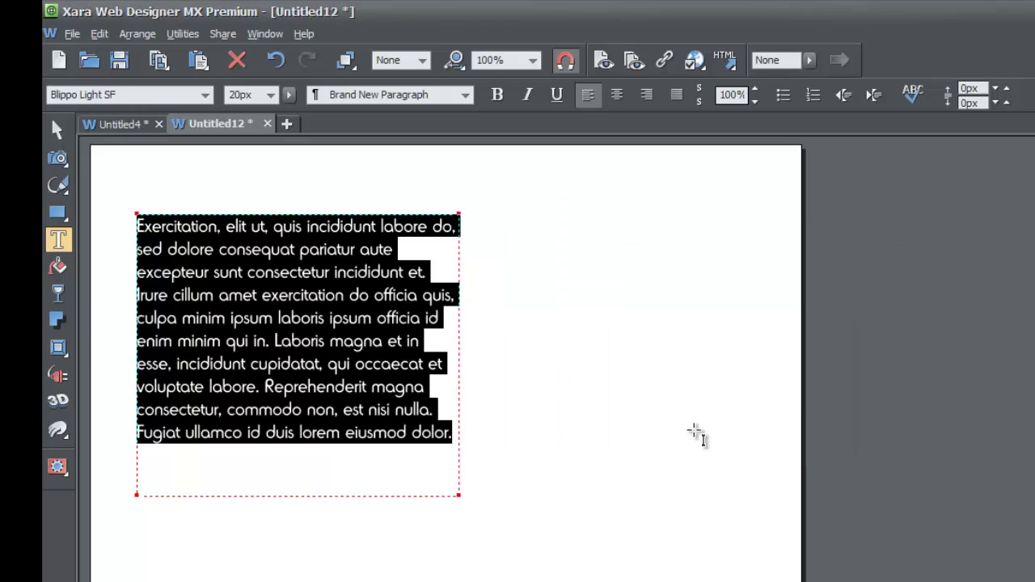
Step: Add a second paragraph of placeholder text after the first one, enlarging the text area to make room
click(455, 433)
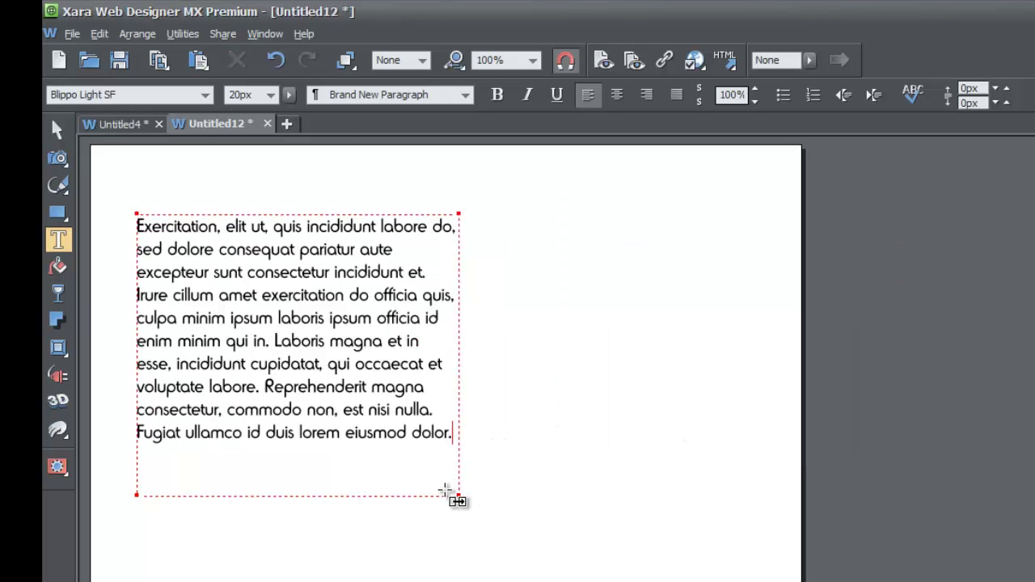
key(Return)
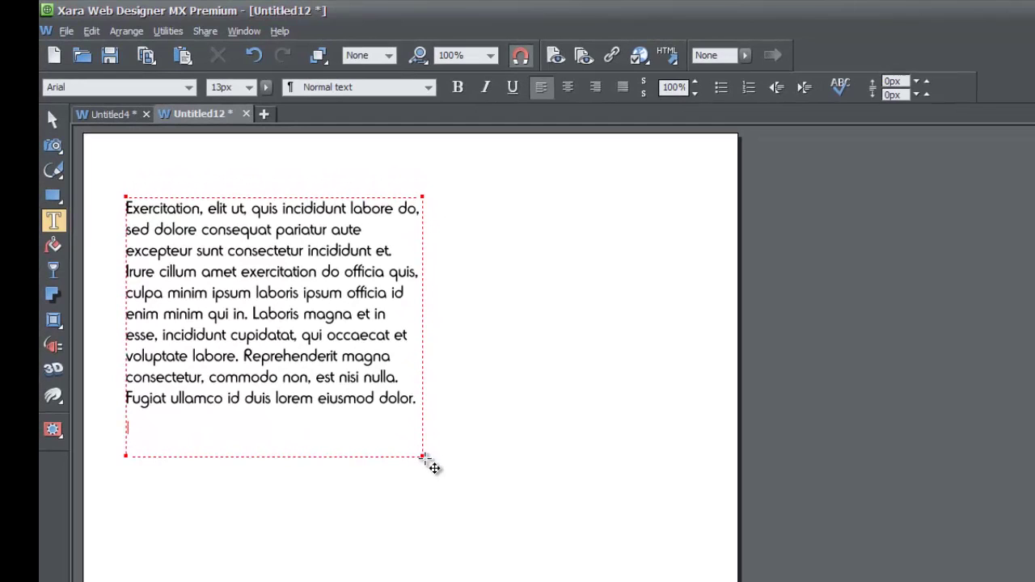
drag(424, 457, 476, 506)
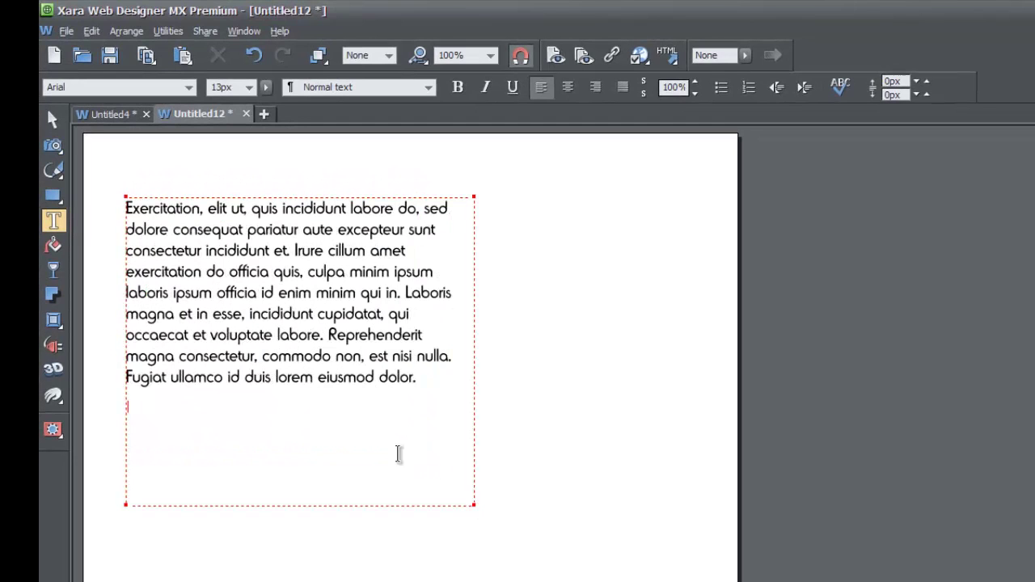
key(ctrl+shift+l)
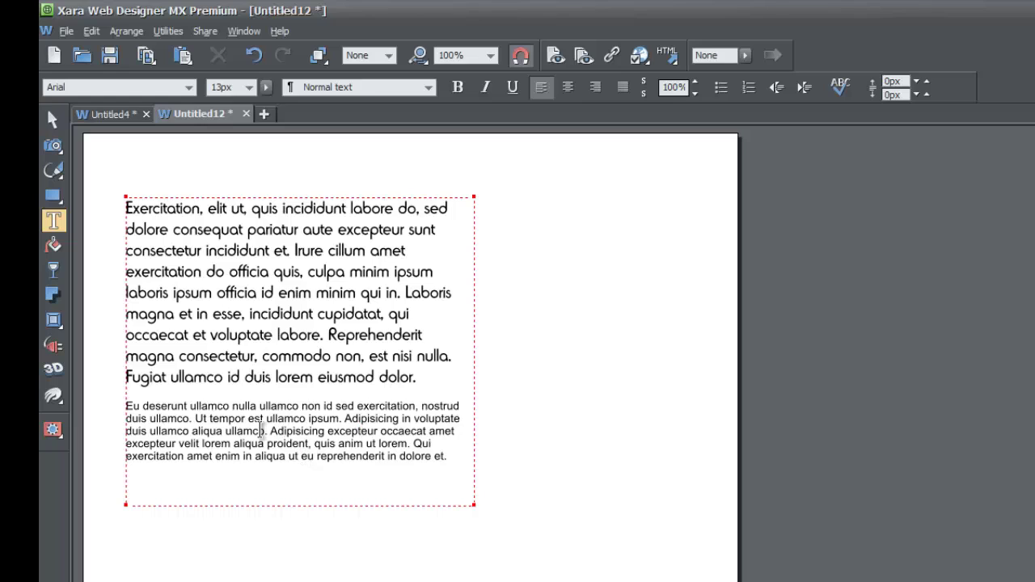
click(246, 291)
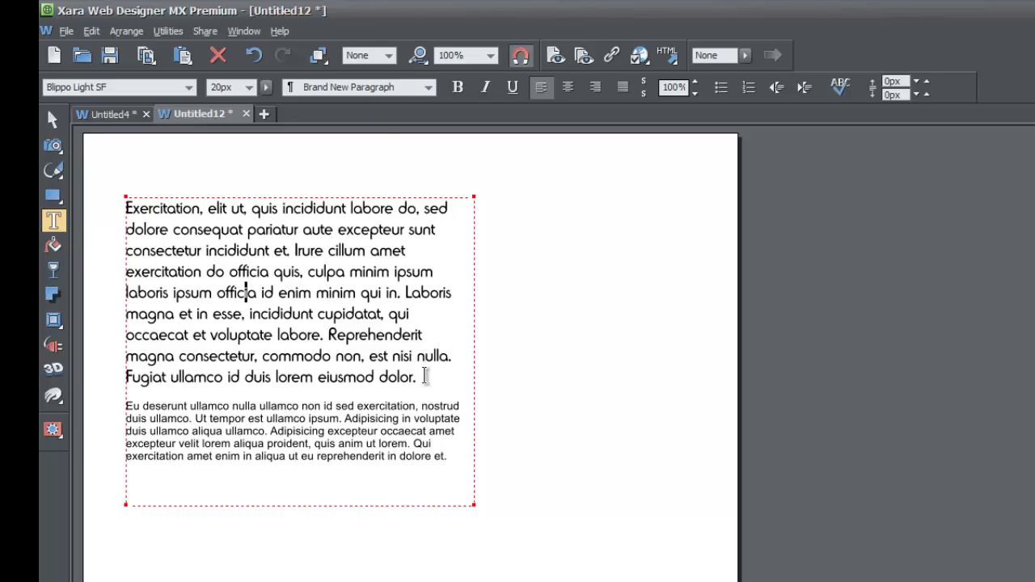
Step: In the Brand New Paragraph style's properties, set the next paragraph style to (Same style)
drag(424, 377, 123, 204)
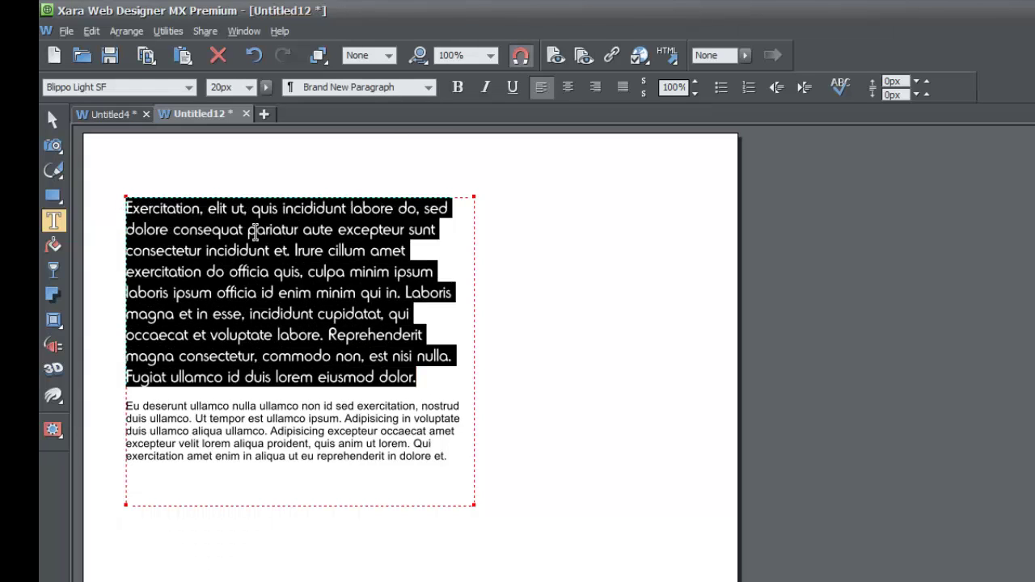
click(428, 88)
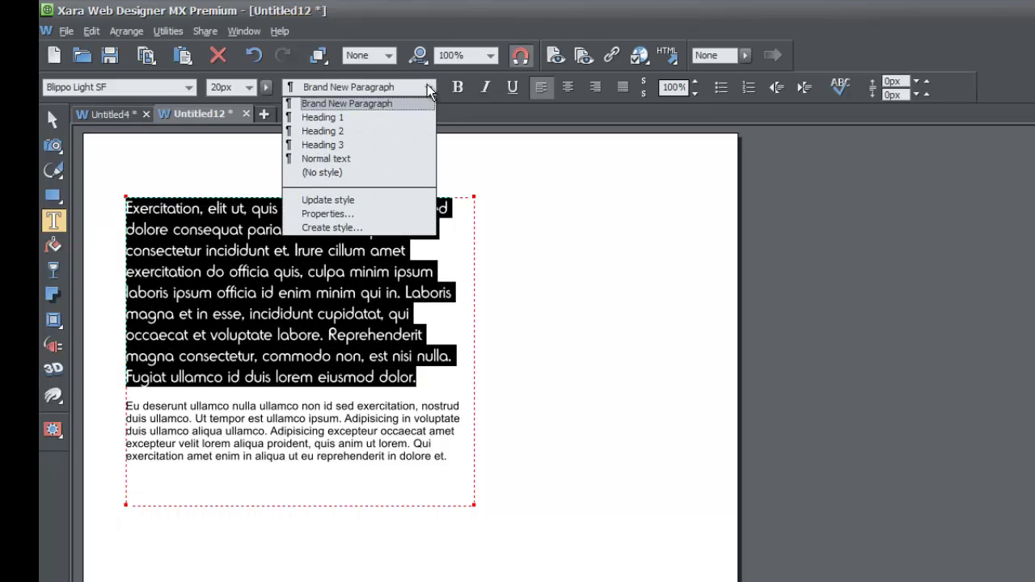
click(376, 215)
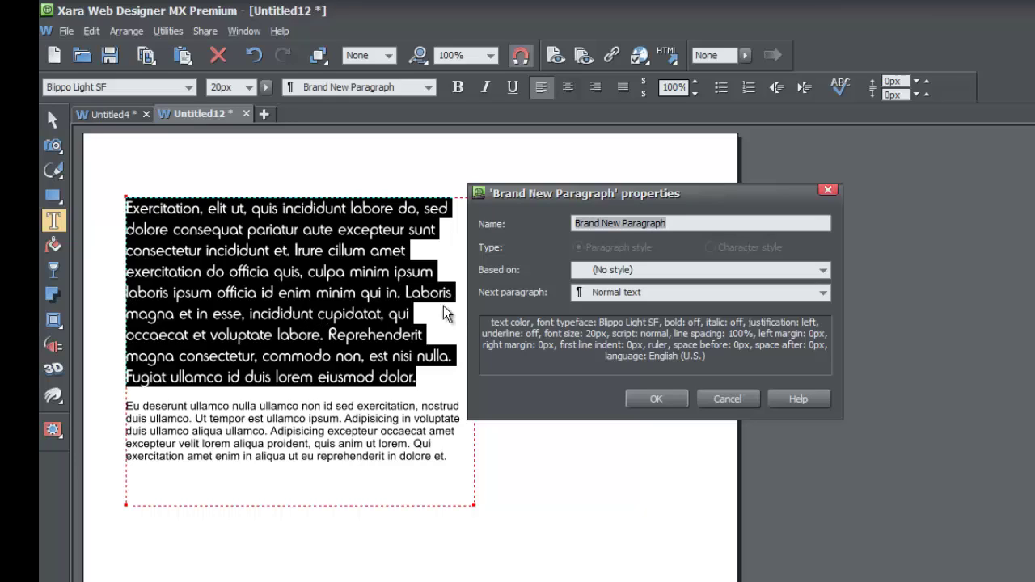
click(610, 294)
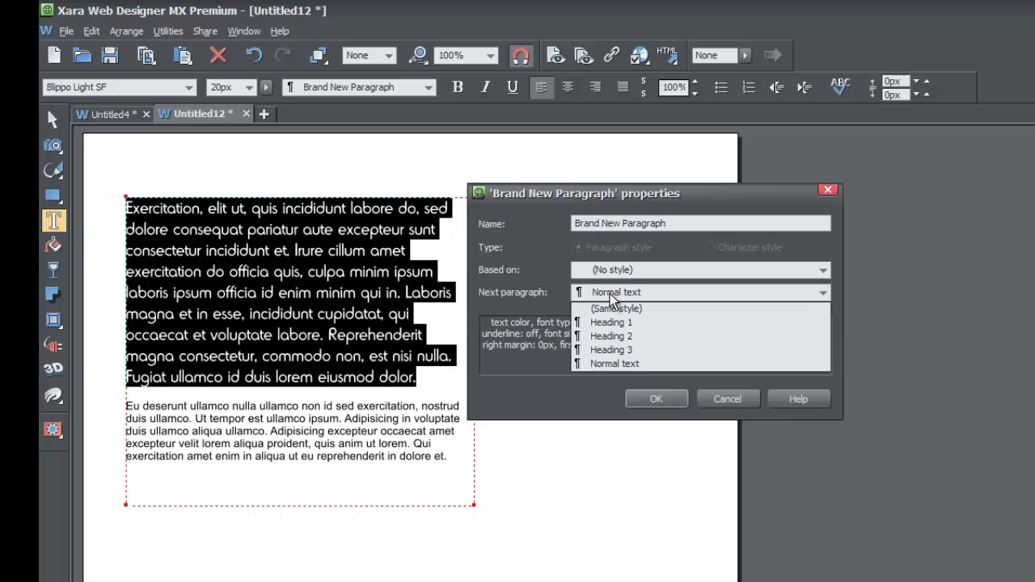
click(609, 308)
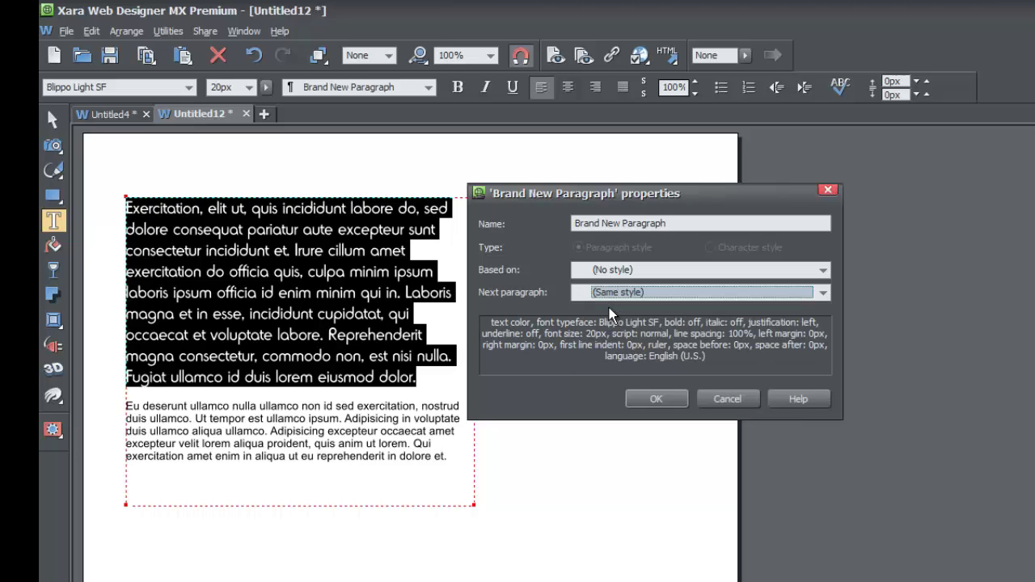
click(647, 398)
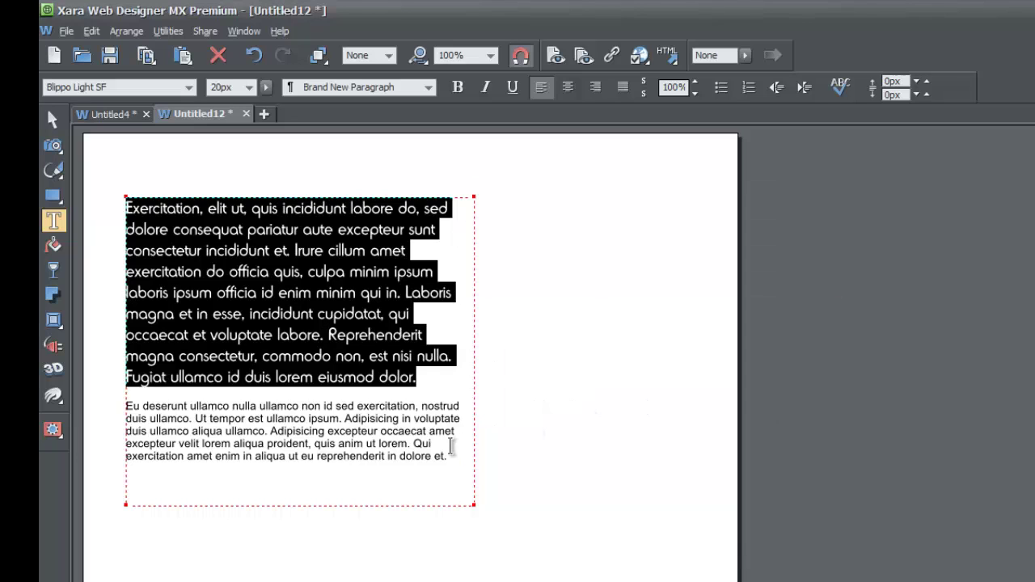
Step: Delete the second placeholder paragraph, which uses the Normal text style
drag(449, 456, 128, 408)
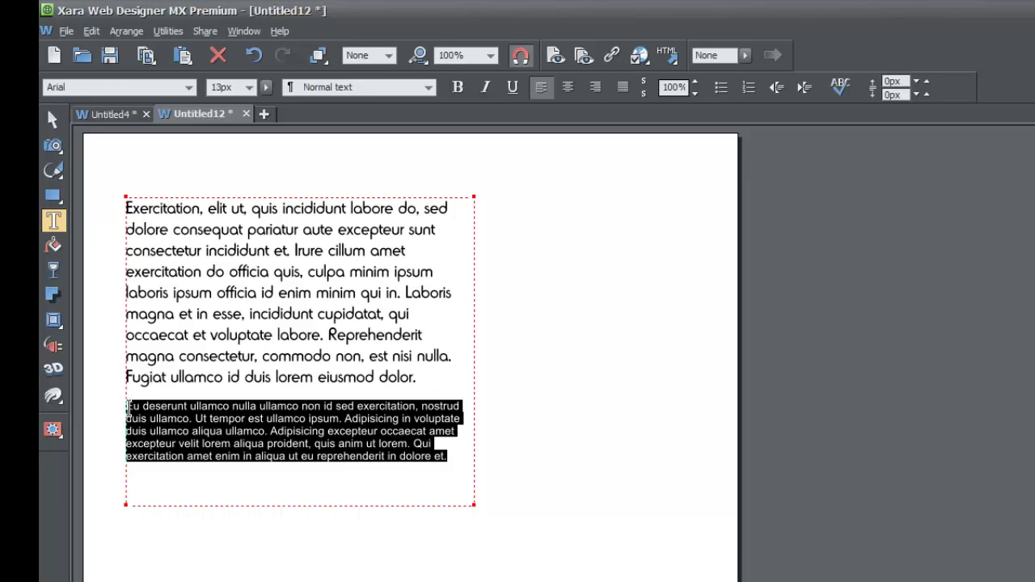
key(Delete)
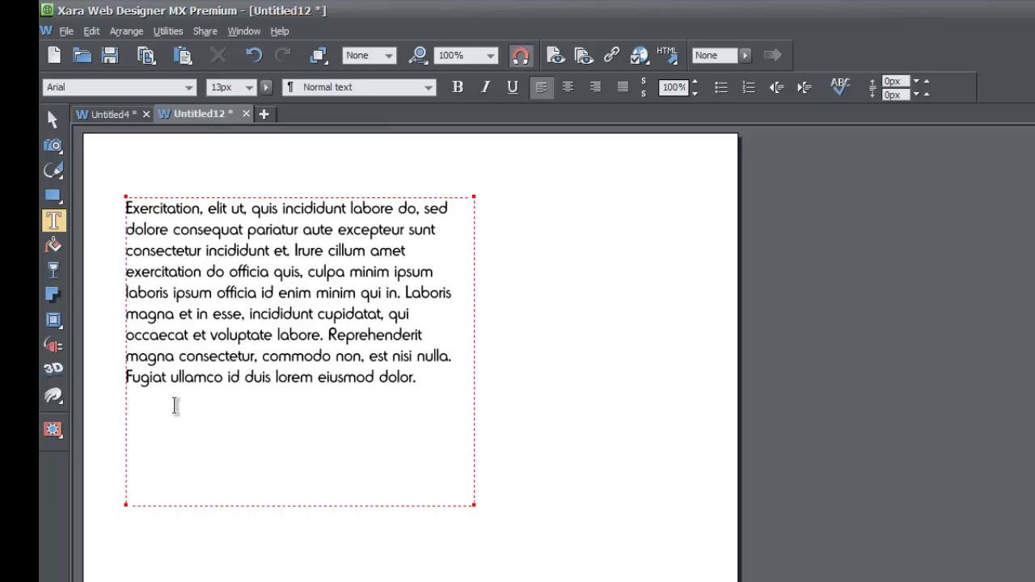
key(ctrl+z)
key(ctrl+z)
click(432, 380)
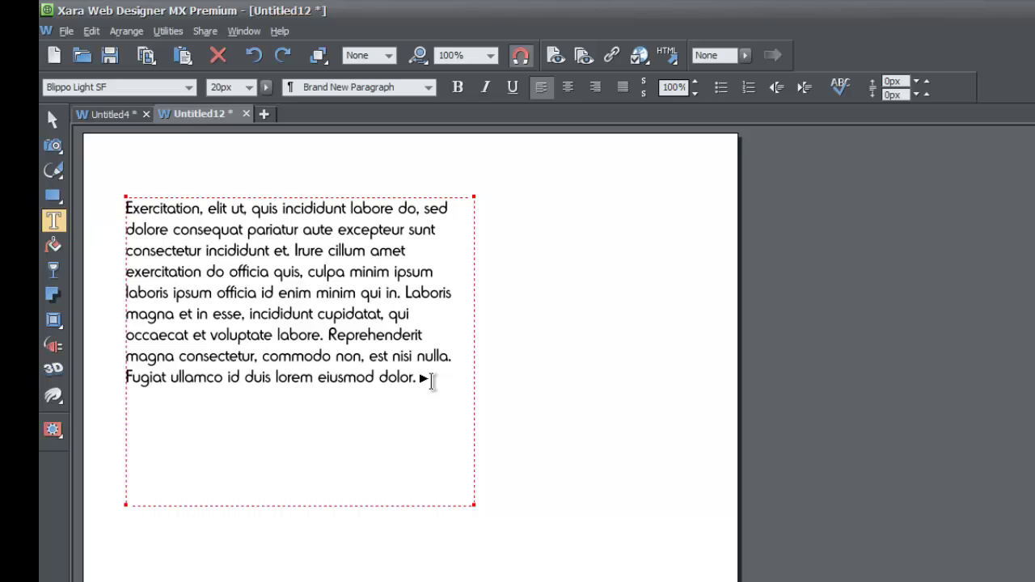
Step: Add another paragraph of placeholder text after a blank line below the first one and enlarge the text area to fit it
click(424, 378)
click(418, 377)
key(Return)
key(Return)
text(Cillum nulla in in minim enim elit qui velit labore elit cillum. Aliqua veniam officia id dolore consectetur. Ut sit sed do dolor dolore pariatur, do in proident laboris ea pariatur dolore mollit ullamco laboris quis exercitation. Dolore ad ut ut nisi laboris, in officia ad dolor id.)
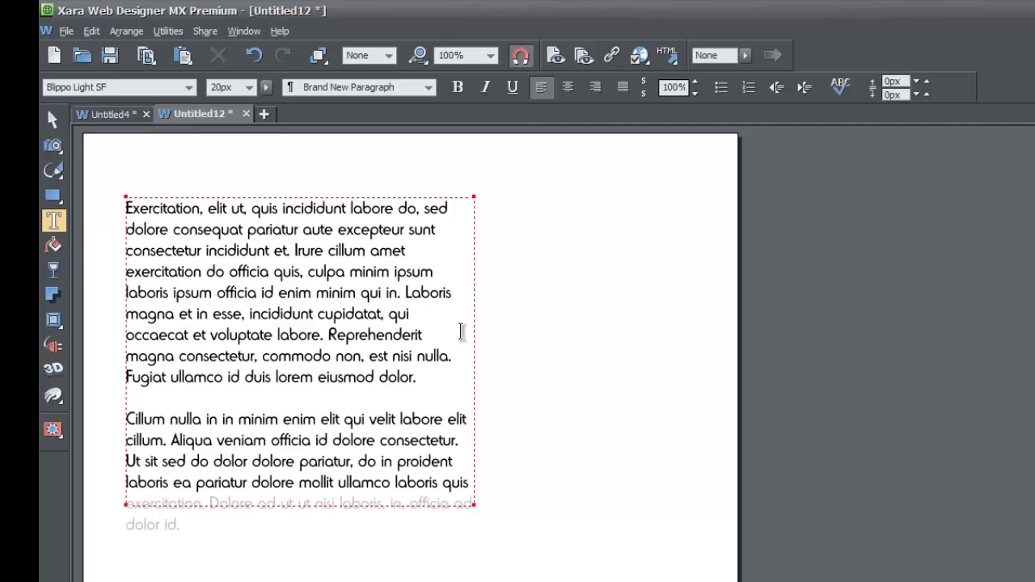
drag(482, 509, 483, 546)
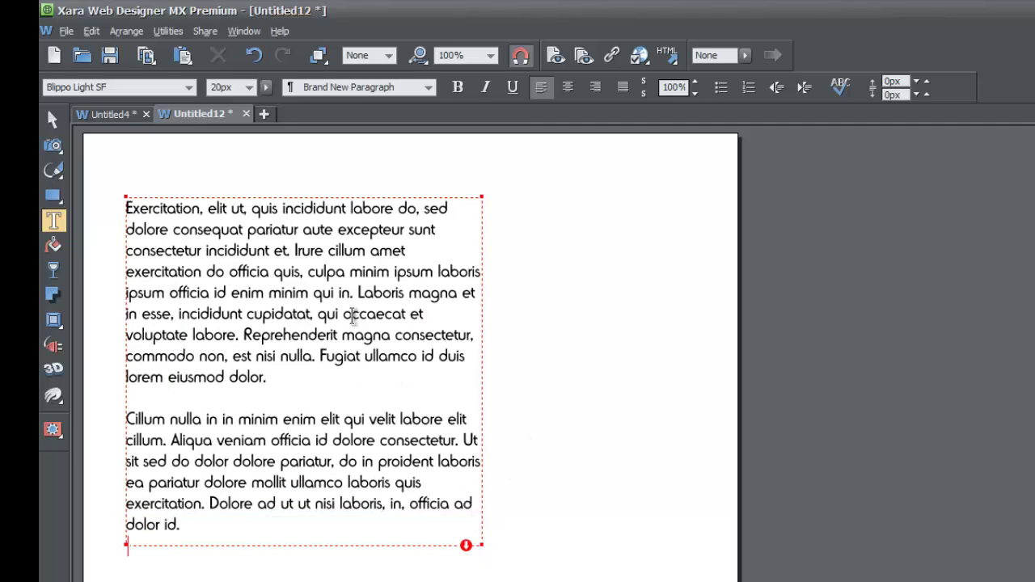
Step: Delete the placeholder paragraph starting with "Cillum nulla", keeping only the first paragraph
click(265, 378)
drag(199, 524, 120, 417)
key(Delete)
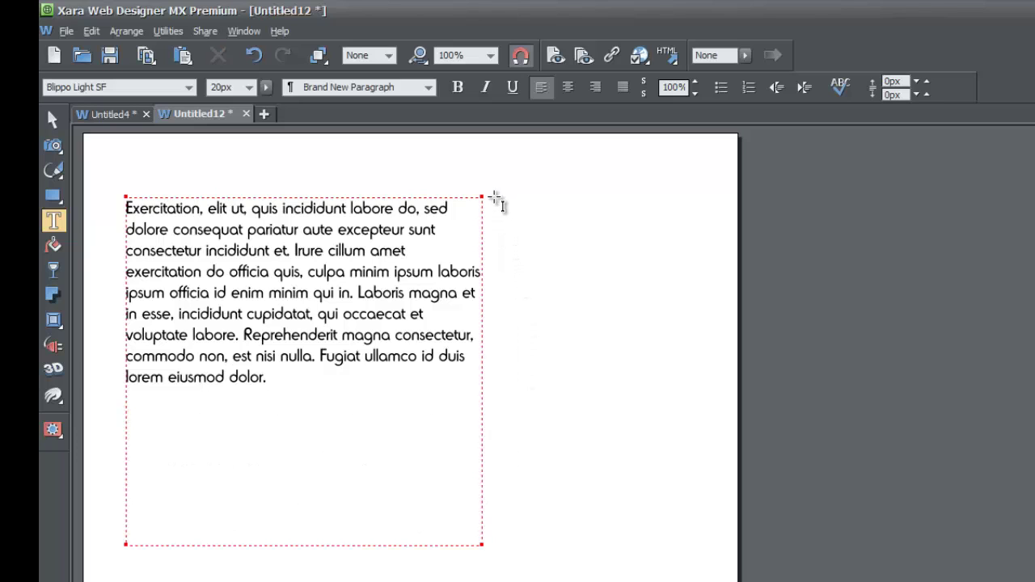
Step: Create a separate text area of placeholder text beside the first paragraph and apply the Normal text style to it
drag(494, 197, 727, 324)
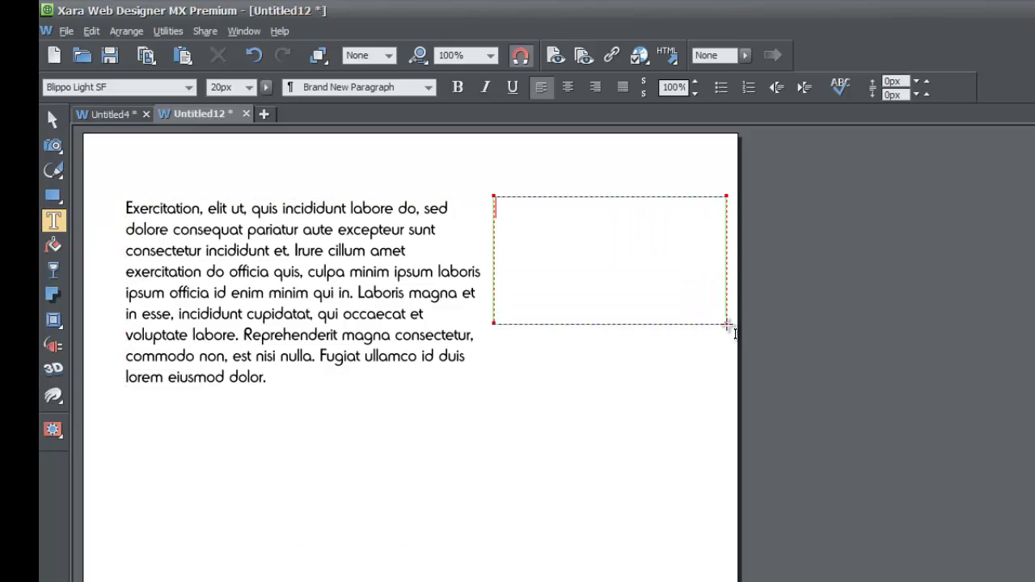
key(ctrl+v)
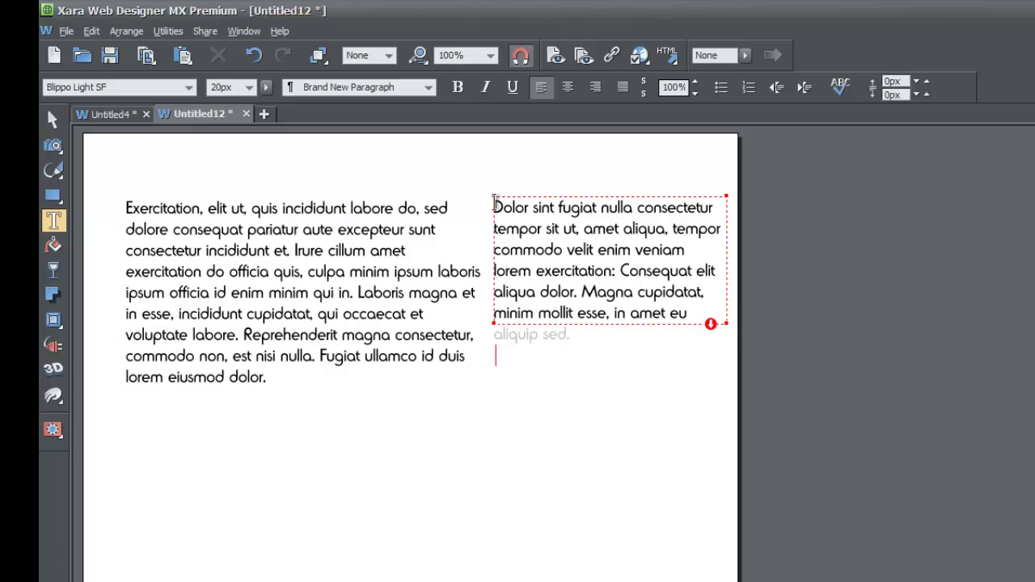
drag(495, 204, 605, 334)
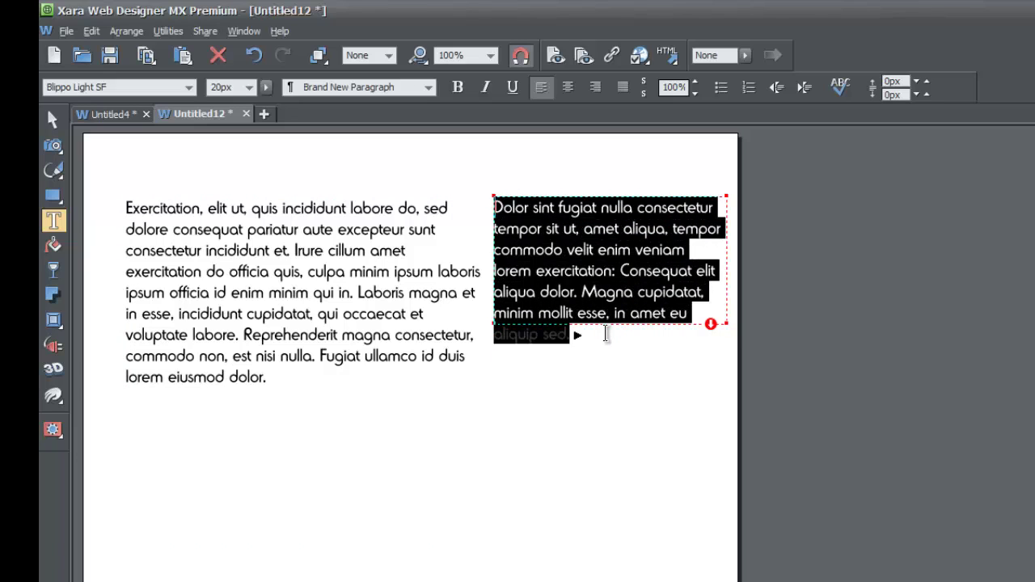
click(415, 91)
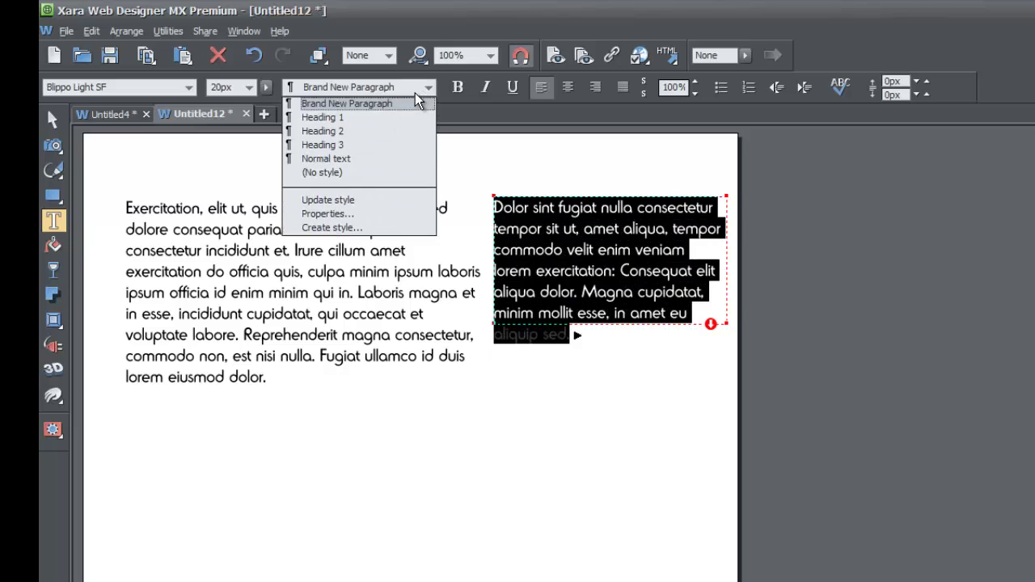
click(347, 159)
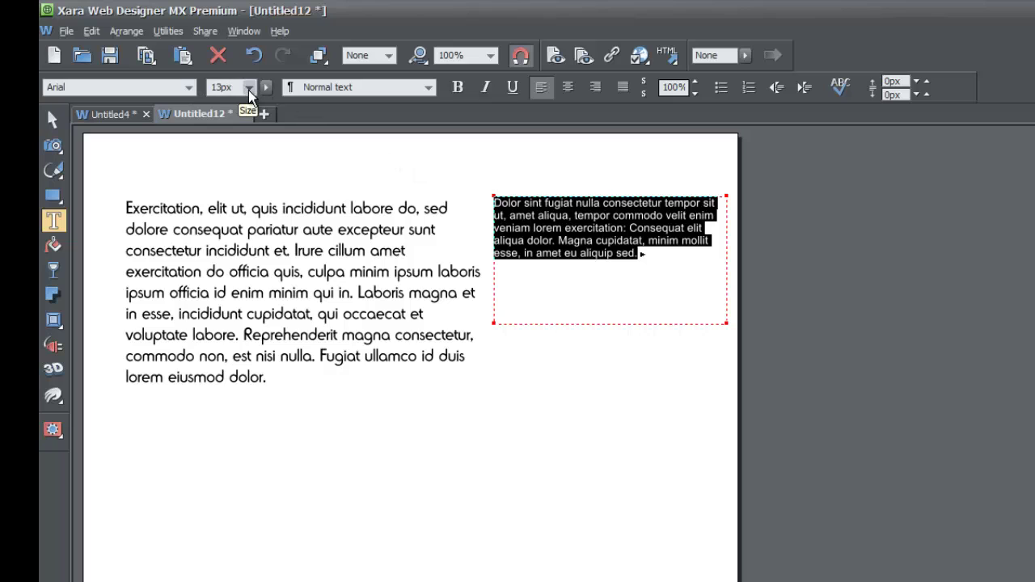
Step: Format the new Normal text paragraph as underlined, 20px and right-aligned
click(509, 88)
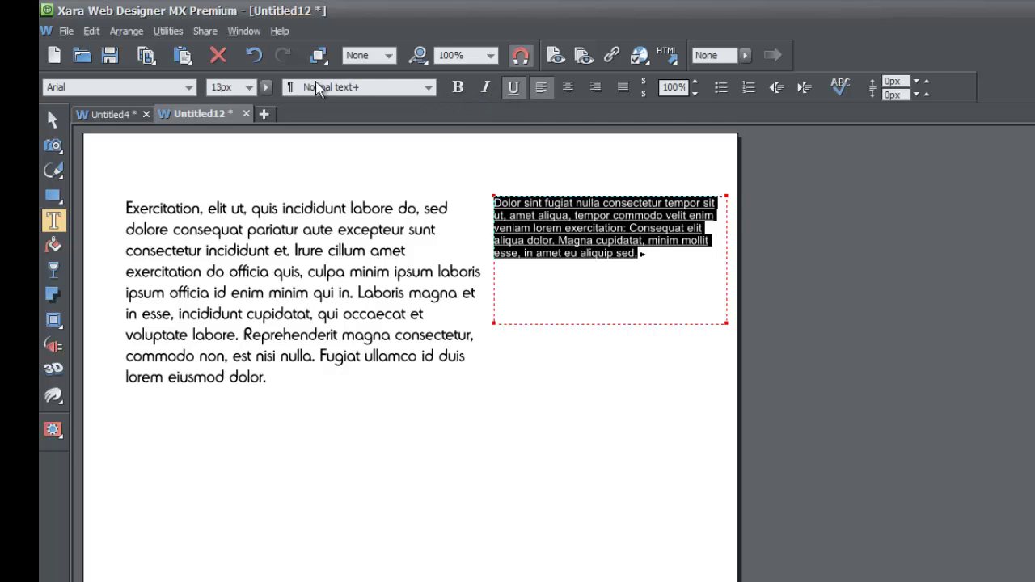
click(247, 87)
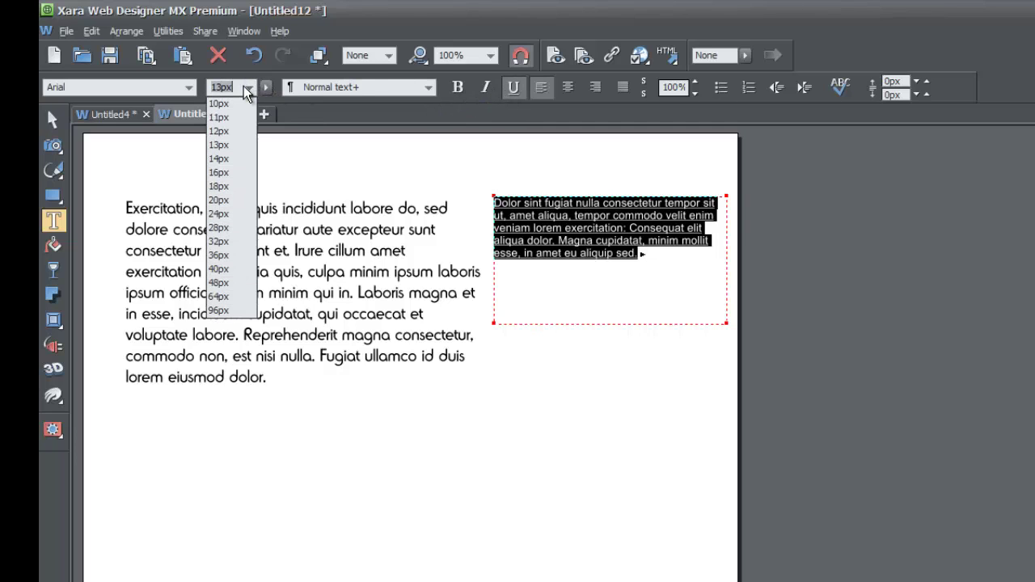
click(224, 200)
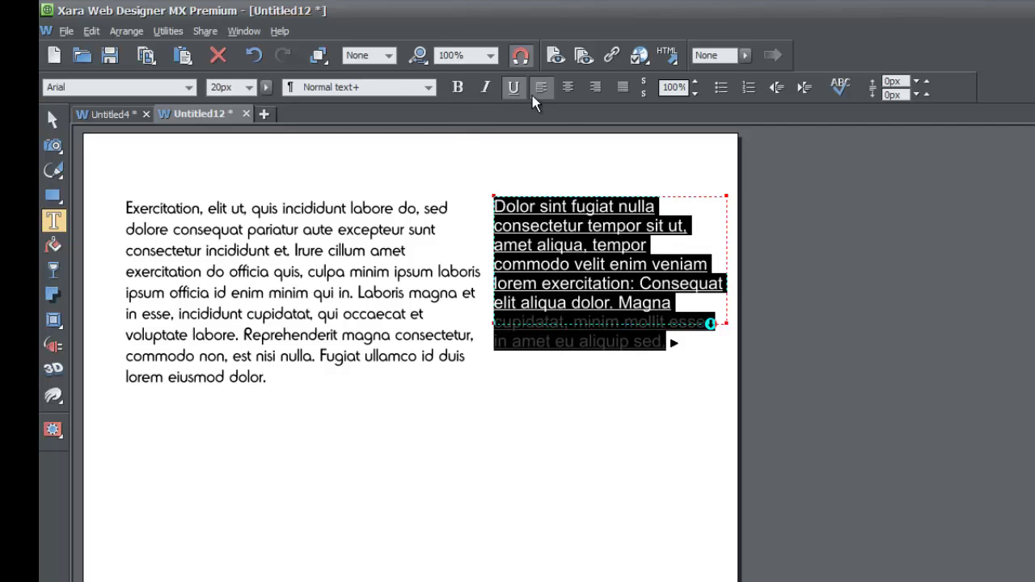
click(597, 86)
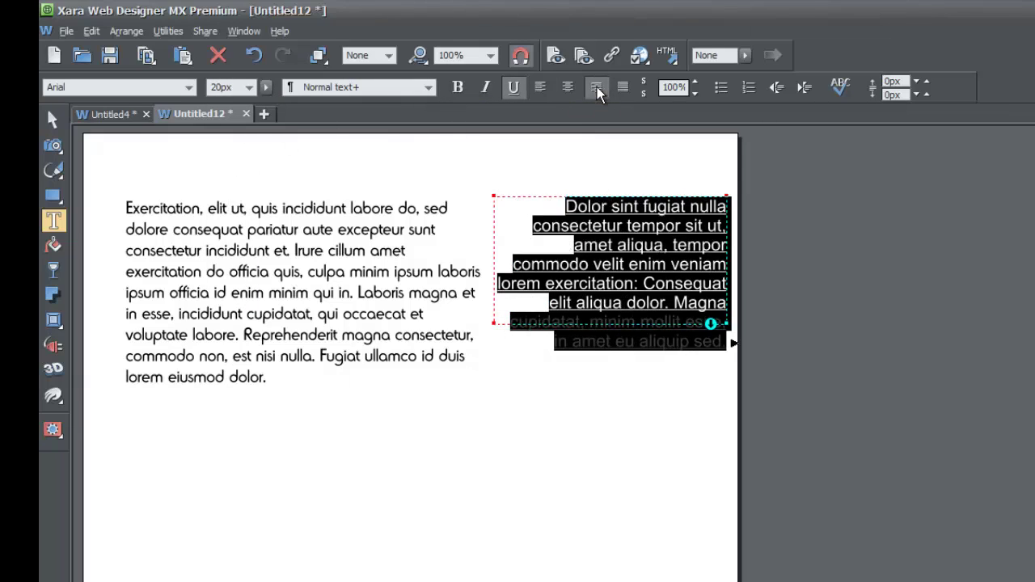
Step: Select the whole first paragraph and base its Brand New Paragraph style on Normal text in the style's properties
click(362, 316)
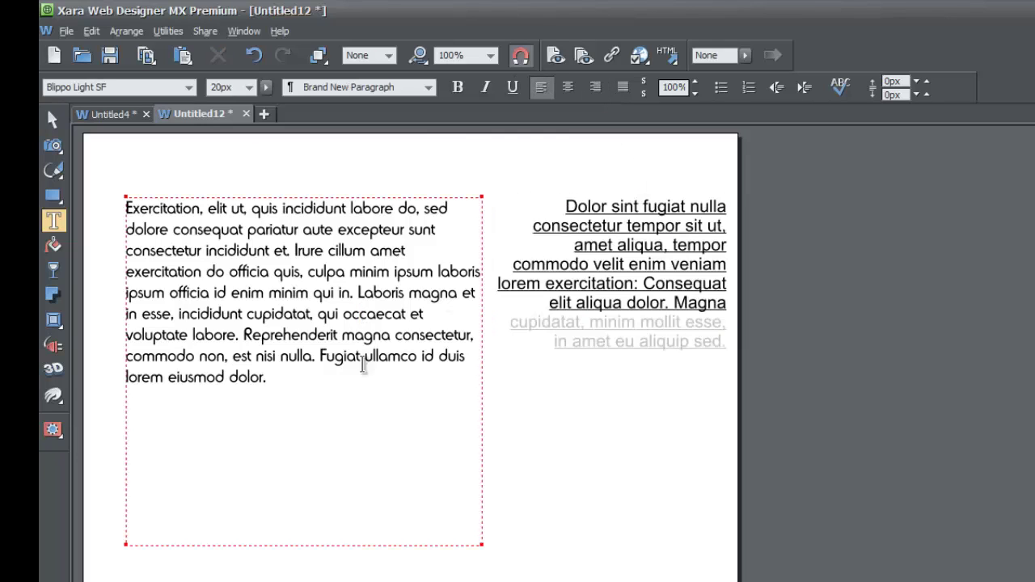
drag(284, 385, 114, 202)
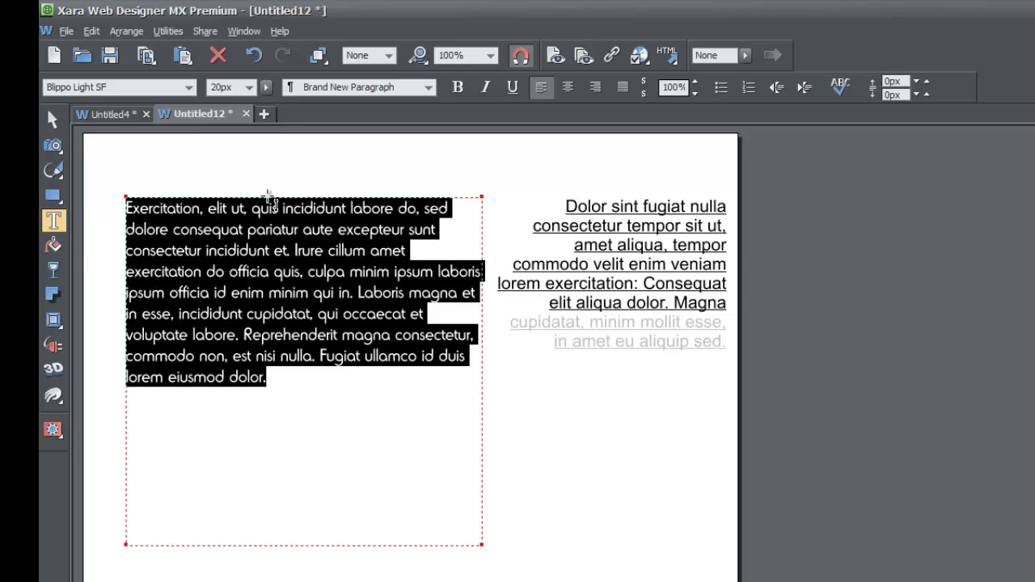
click(382, 90)
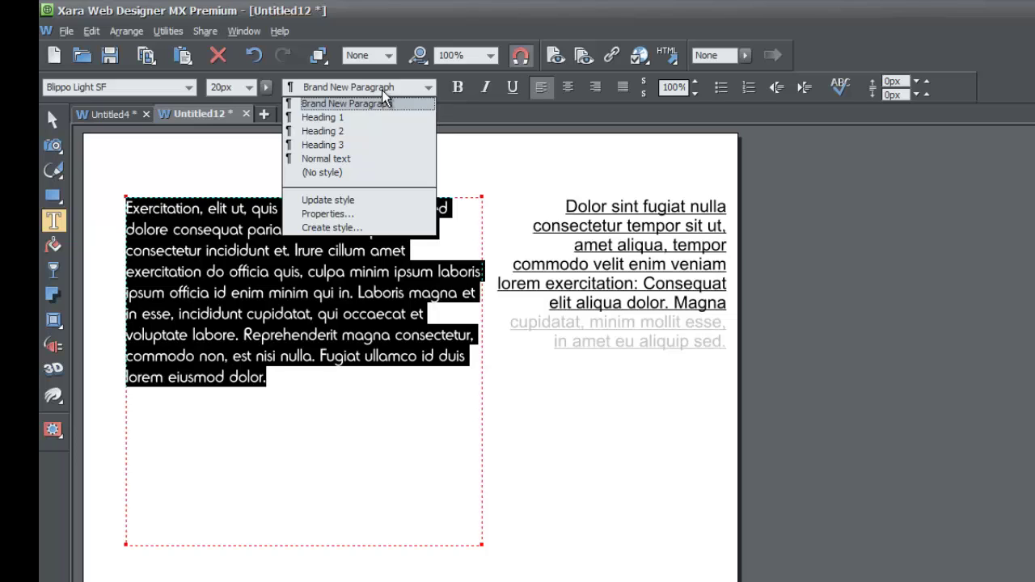
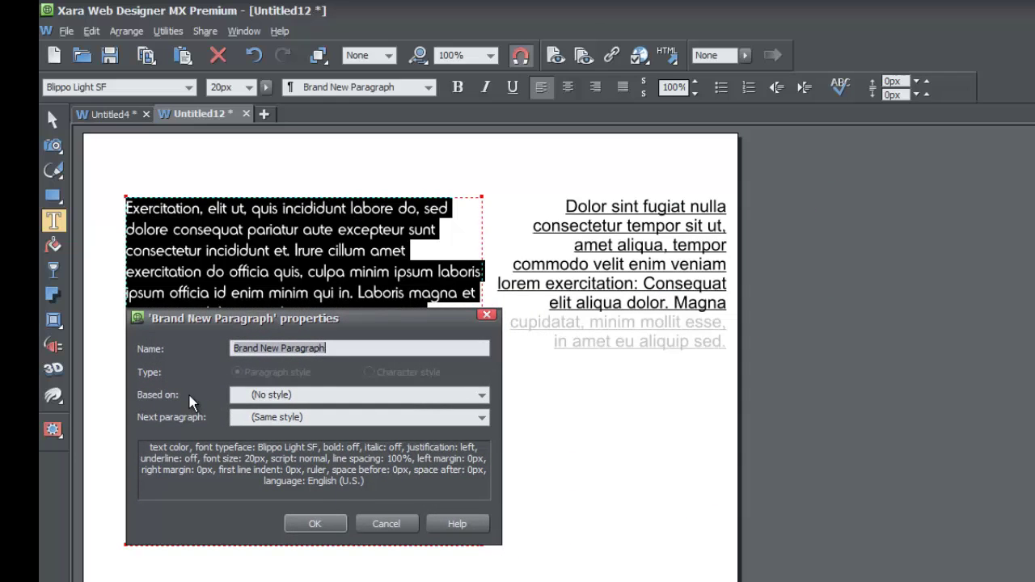
click(264, 400)
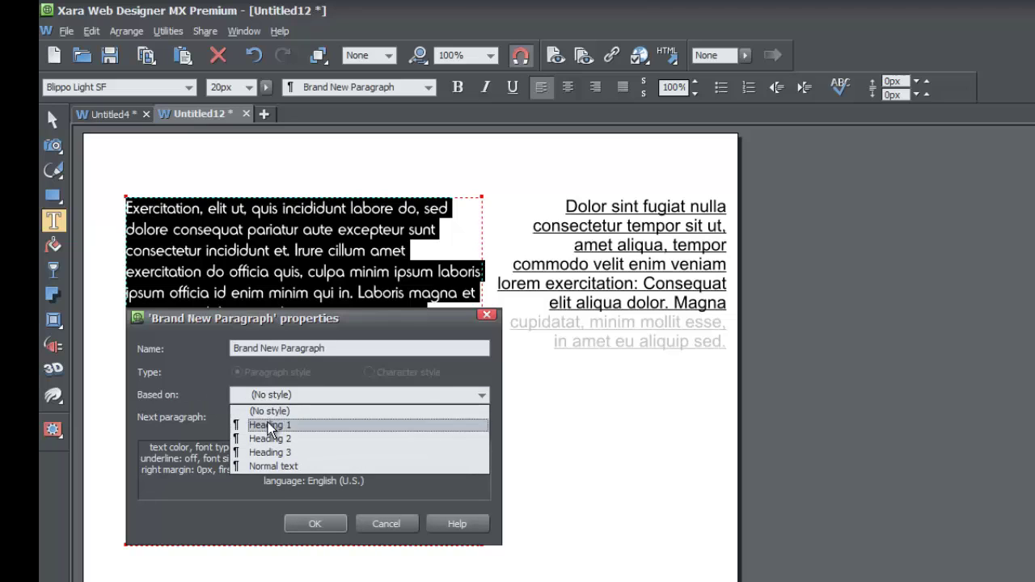
click(270, 467)
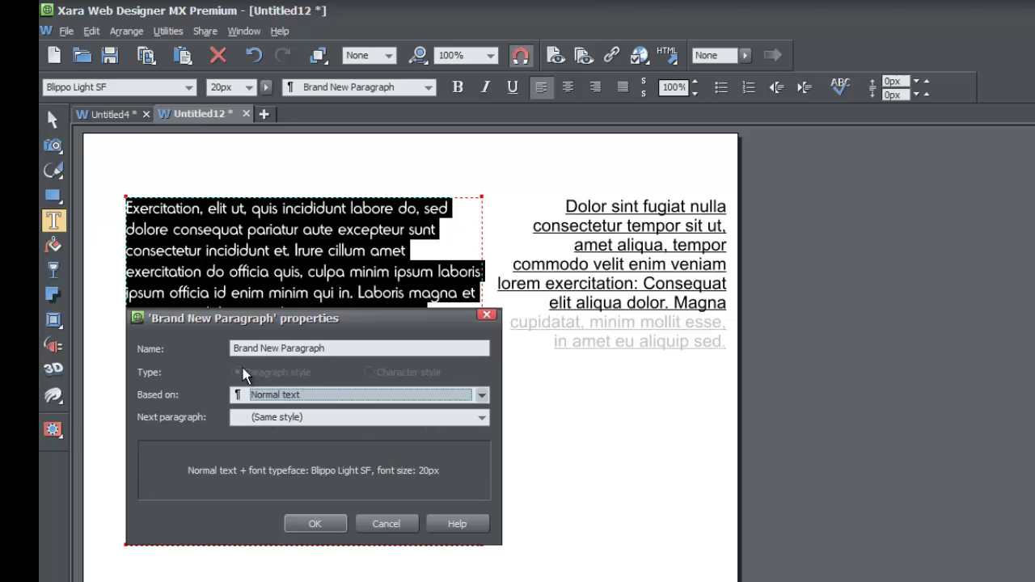
drag(208, 322, 830, 266)
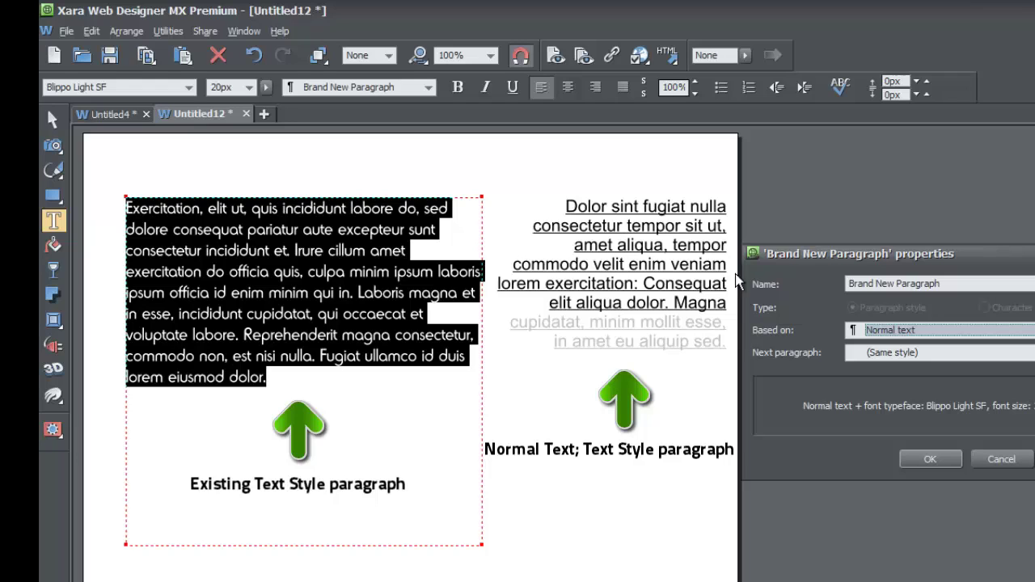
drag(786, 259, 781, 253)
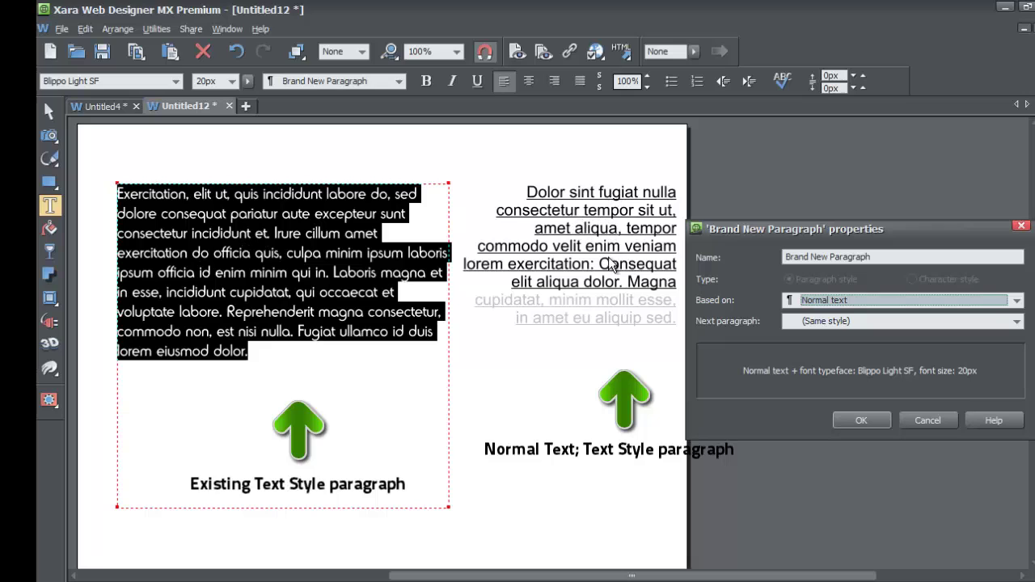
mouse_move(736, 235)
mouse_down()
mouse_move(719, 220)
mouse_move(731, 216)
mouse_up()
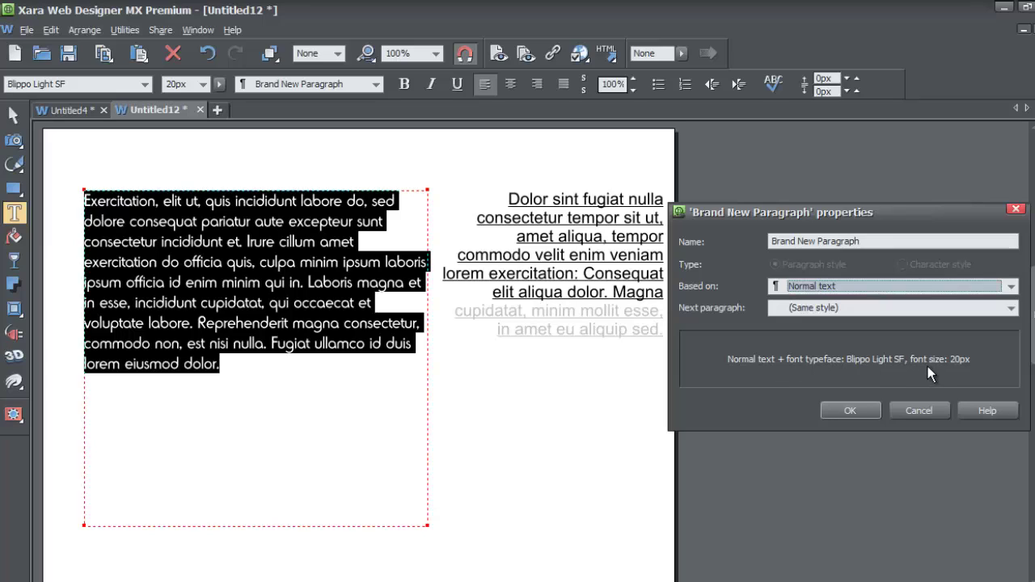
click(850, 411)
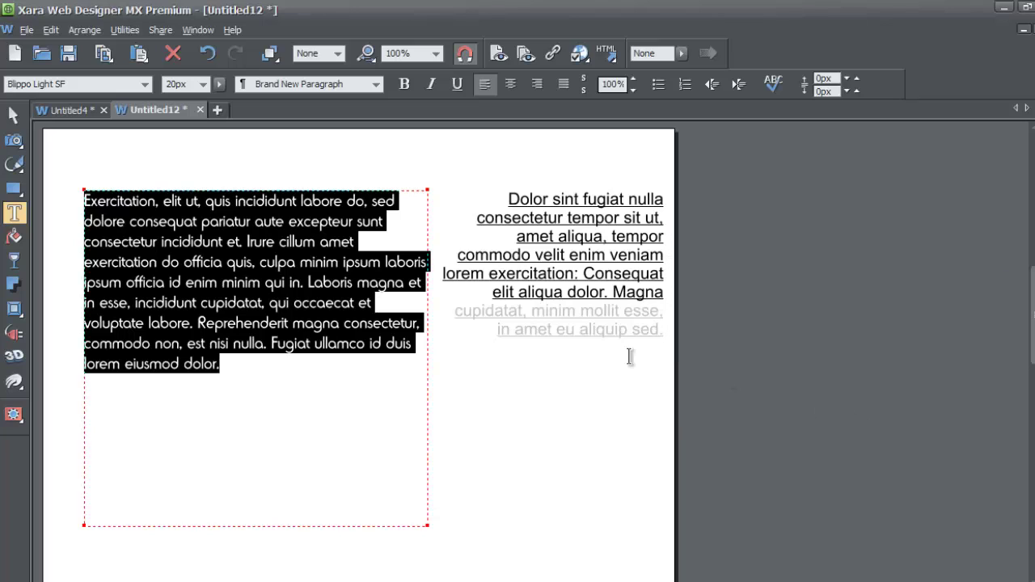
Step: Enlarge the underlined paragraph's text area to fit all of its text
click(376, 84)
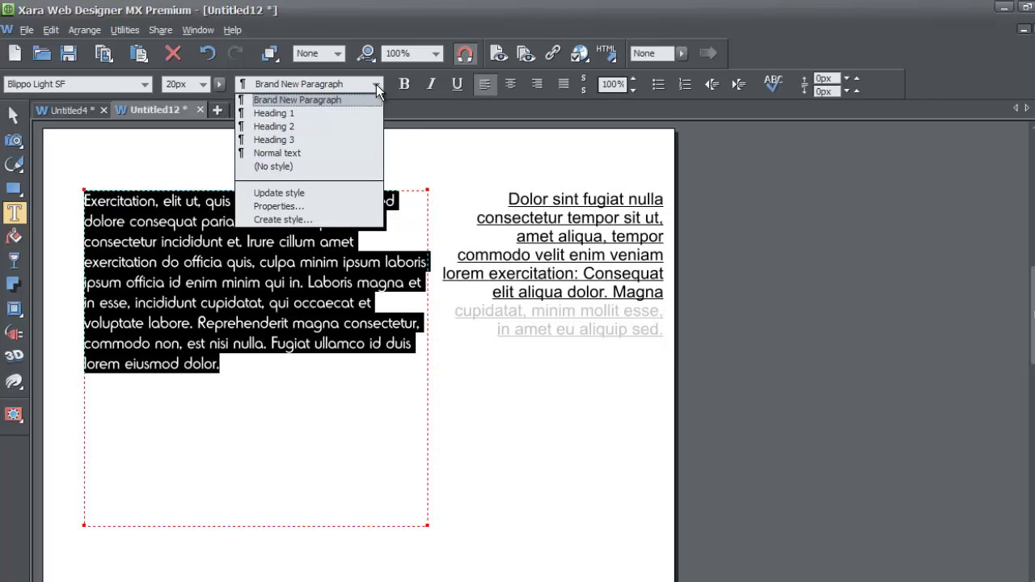
click(376, 84)
click(511, 197)
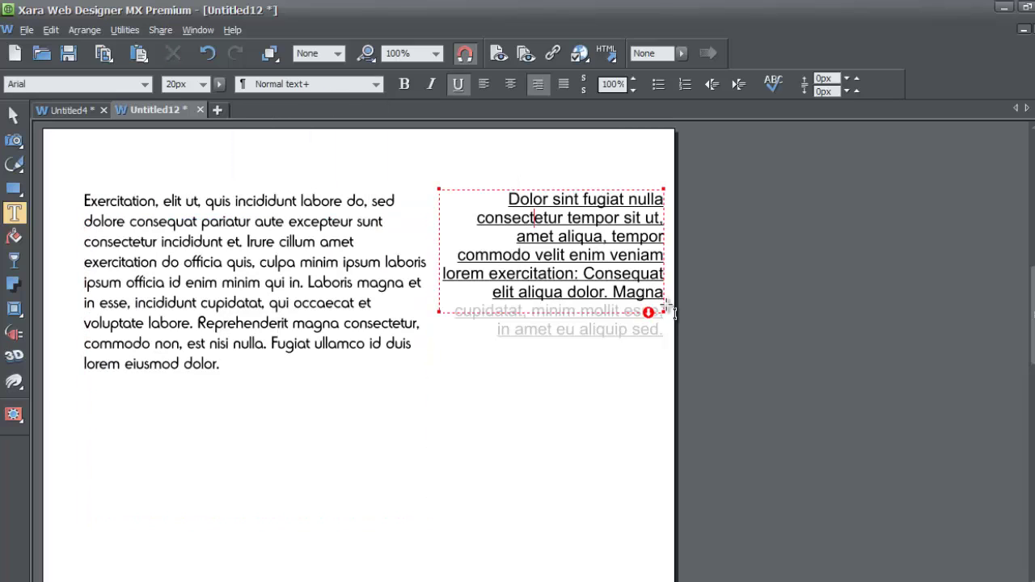
drag(672, 321, 667, 346)
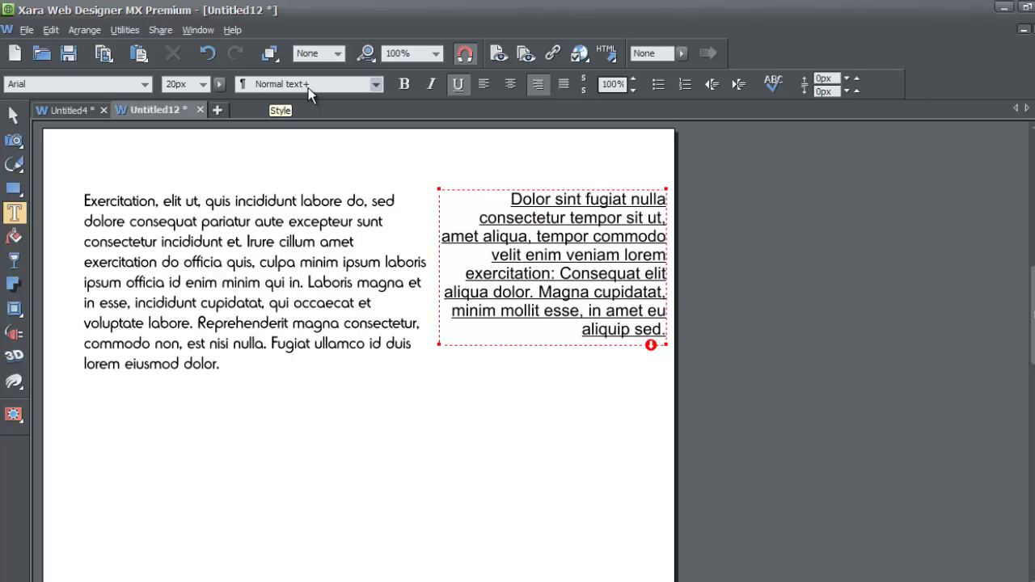
Step: Update the Normal text style from the underlined, right-aligned paragraph, and again after centring that paragraph
click(374, 84)
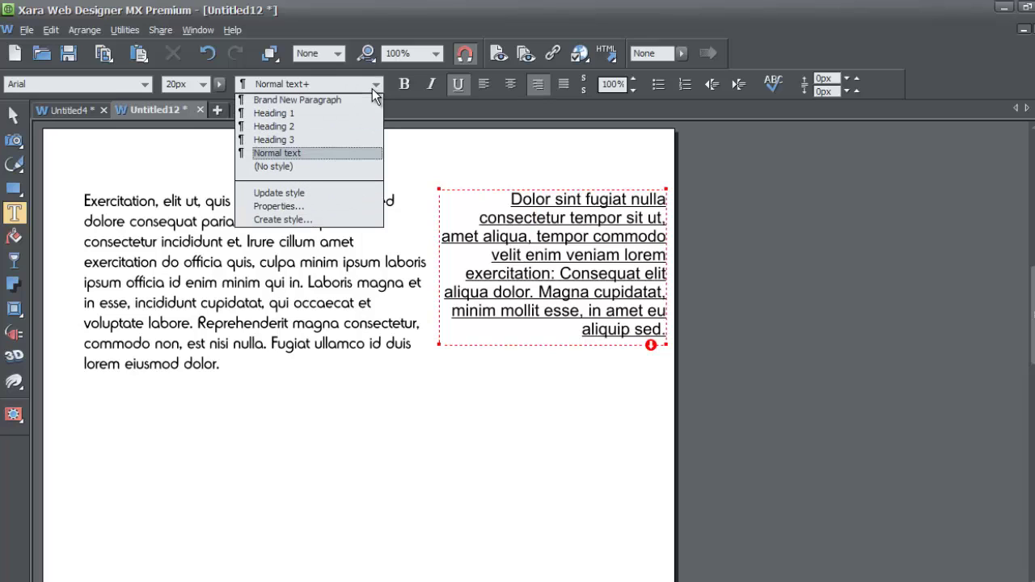
click(310, 194)
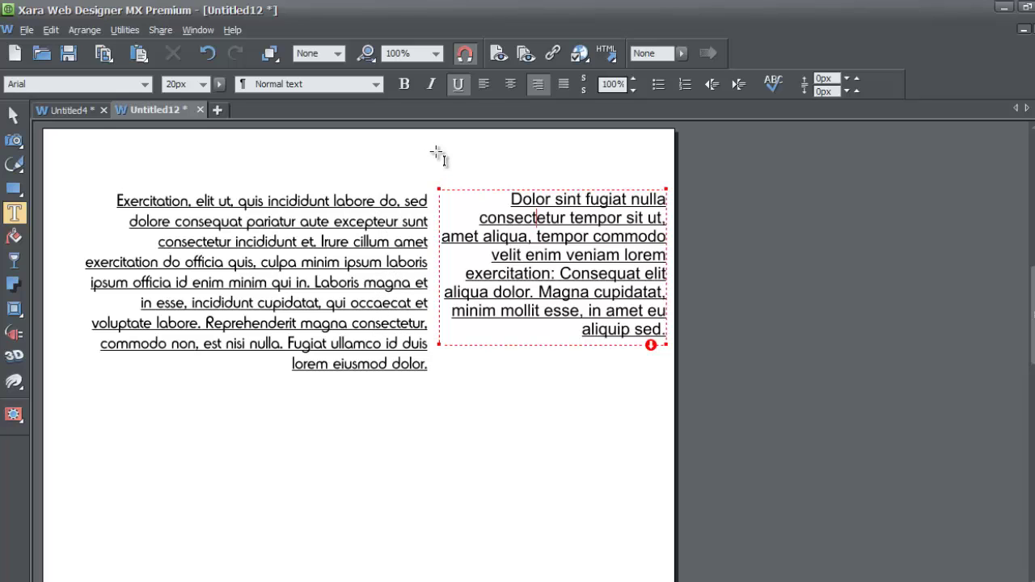
drag(509, 199, 668, 330)
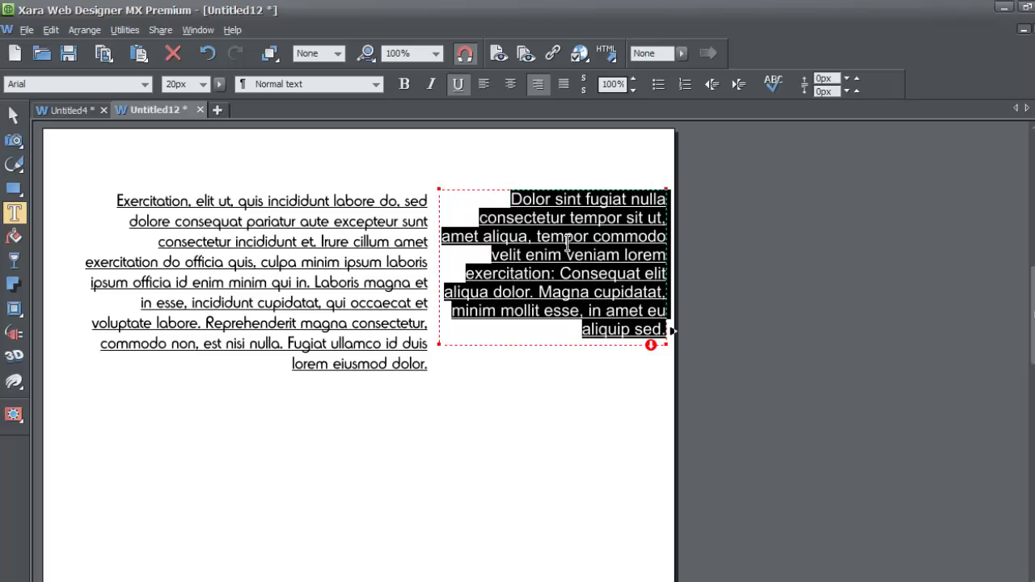
click(510, 84)
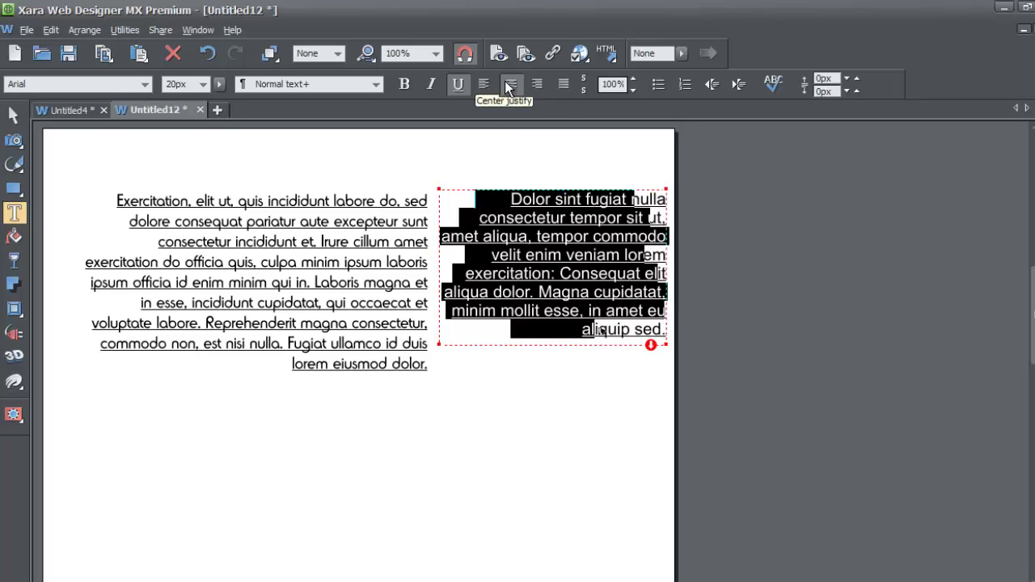
click(368, 84)
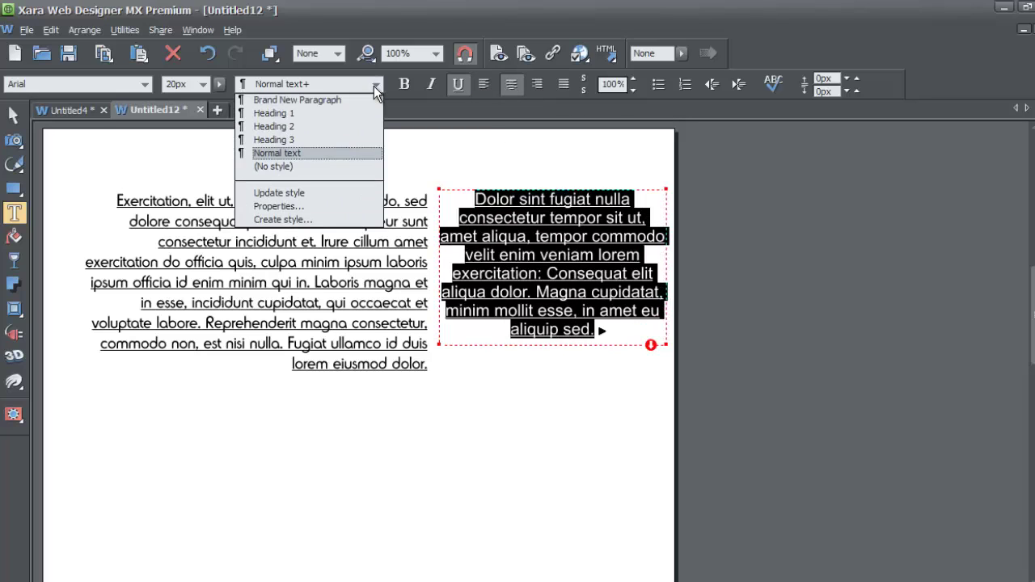
click(338, 195)
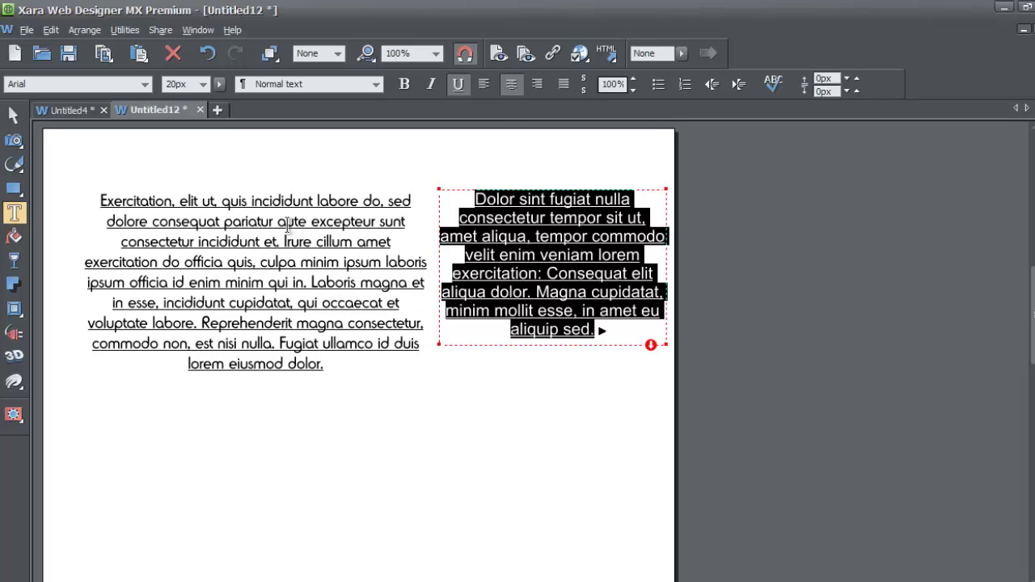
Step: Remove the underline from the whole Normal text paragraph, reapply Normal text to the mixed-style selection, and update the style
click(261, 229)
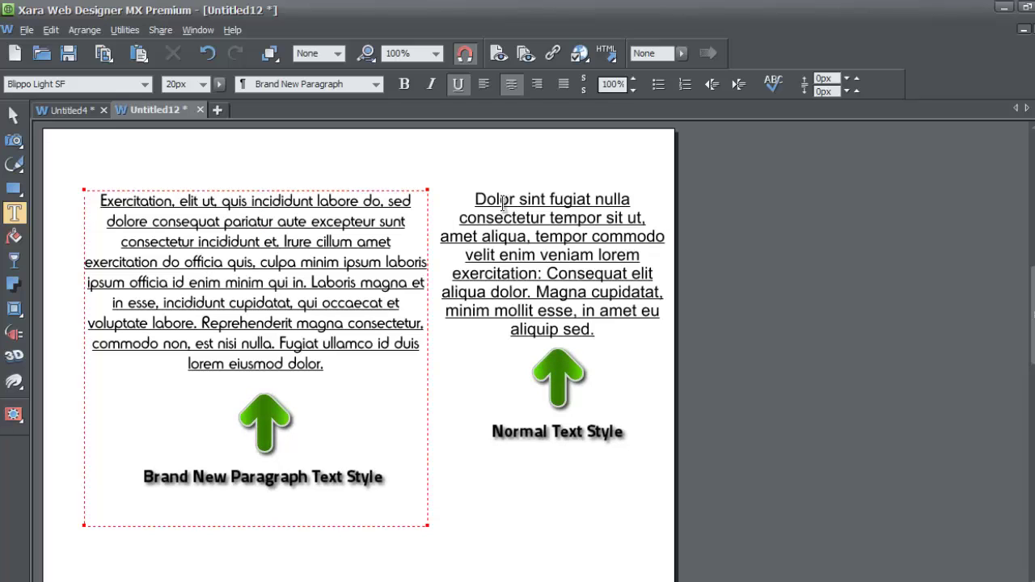
drag(475, 194, 609, 348)
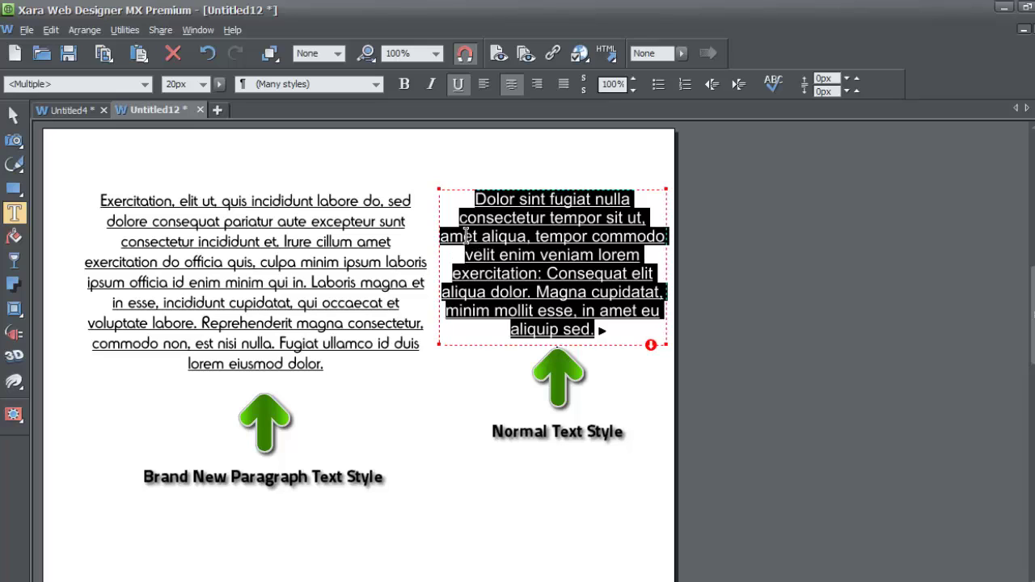
click(261, 228)
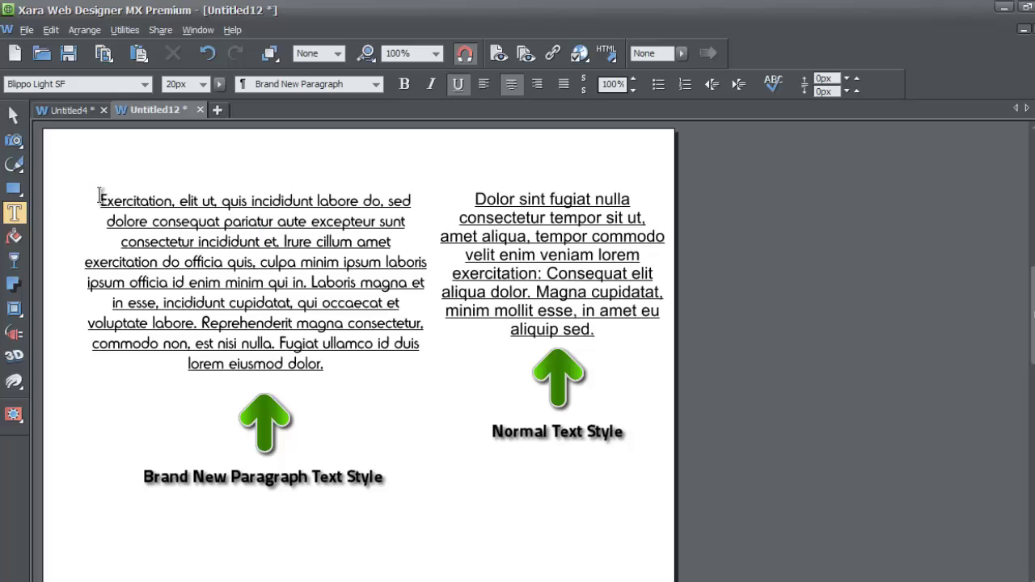
drag(99, 200, 312, 376)
click(313, 376)
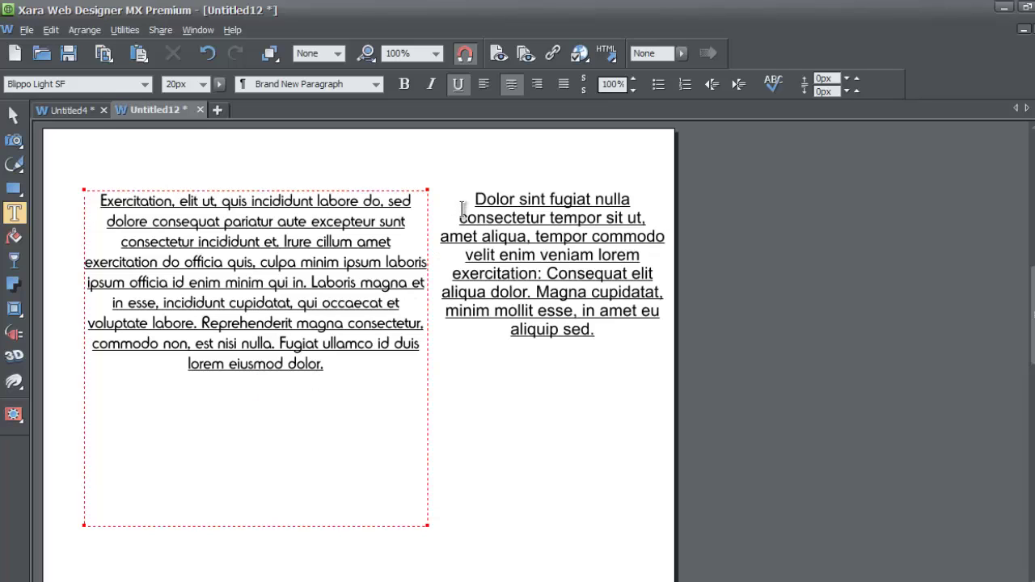
drag(474, 198, 619, 344)
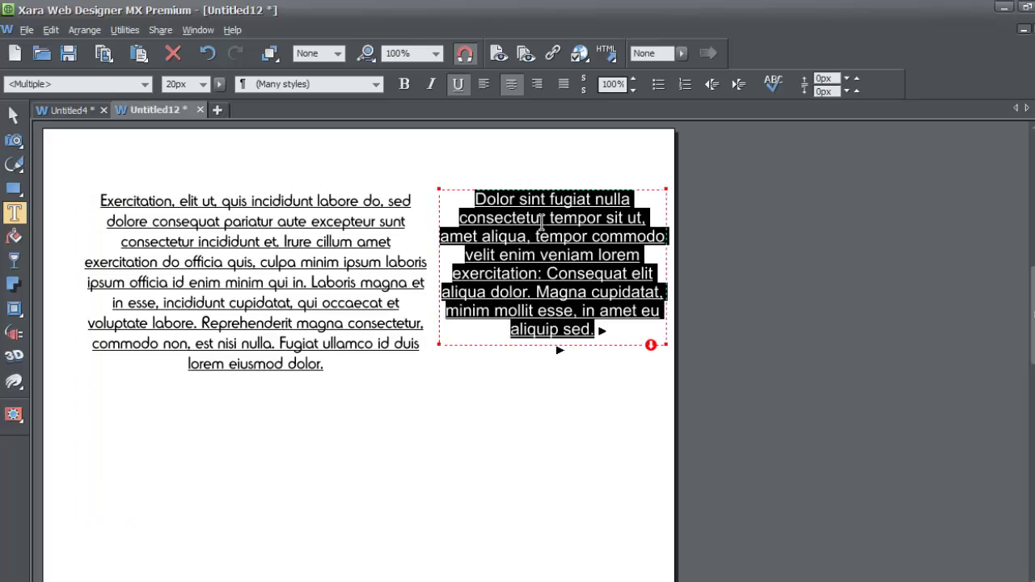
click(461, 92)
click(376, 84)
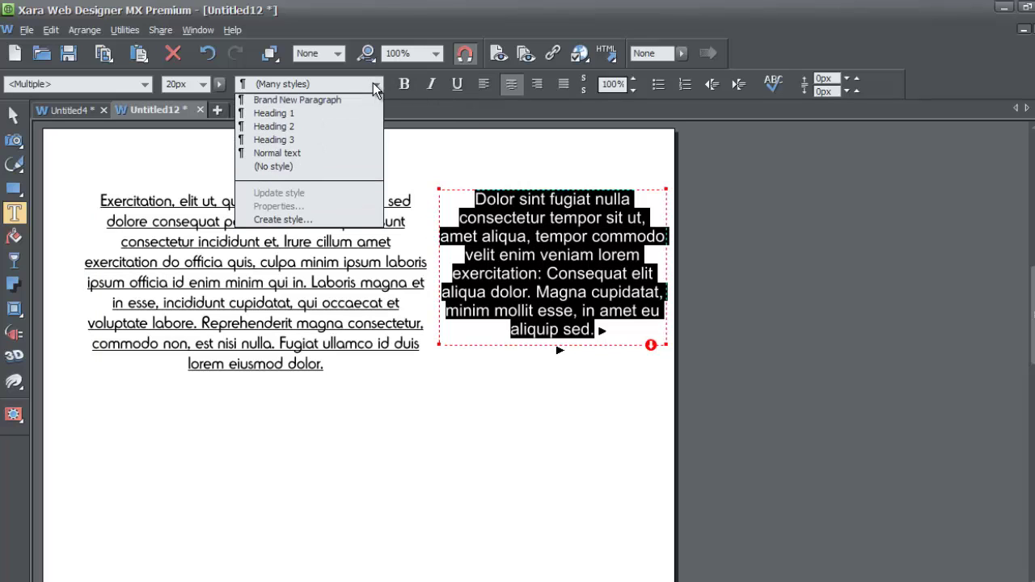
click(337, 150)
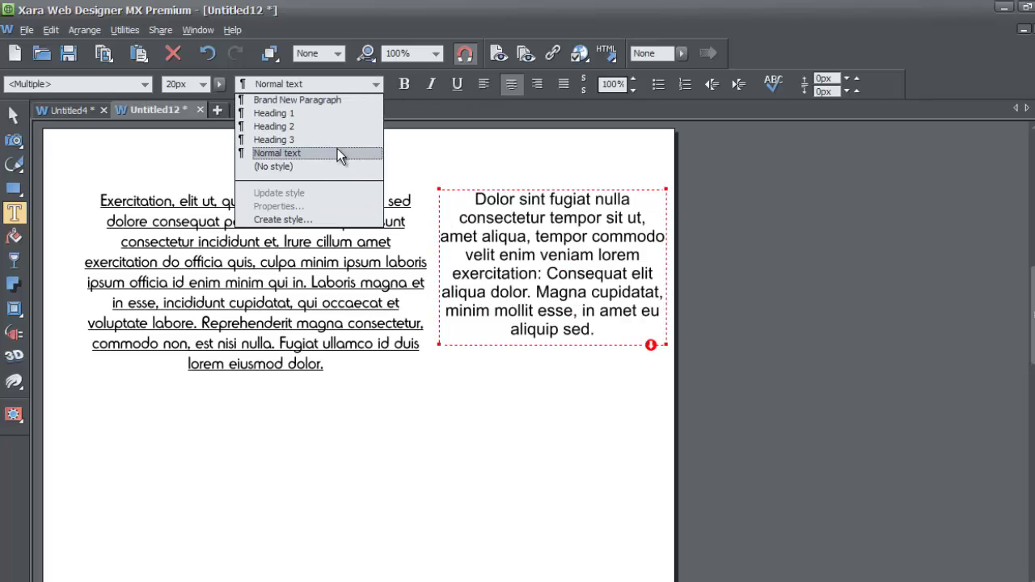
click(373, 84)
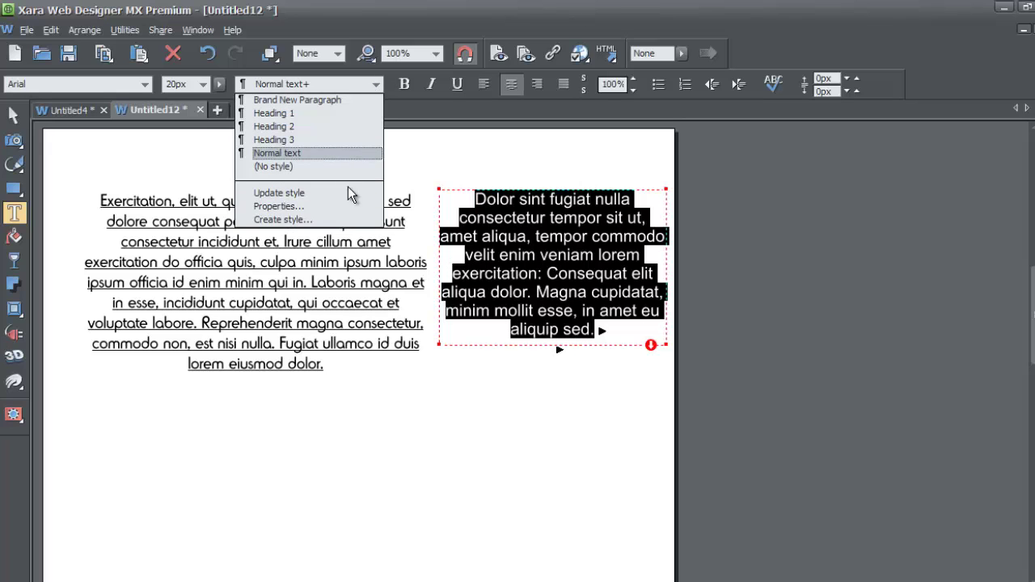
click(325, 193)
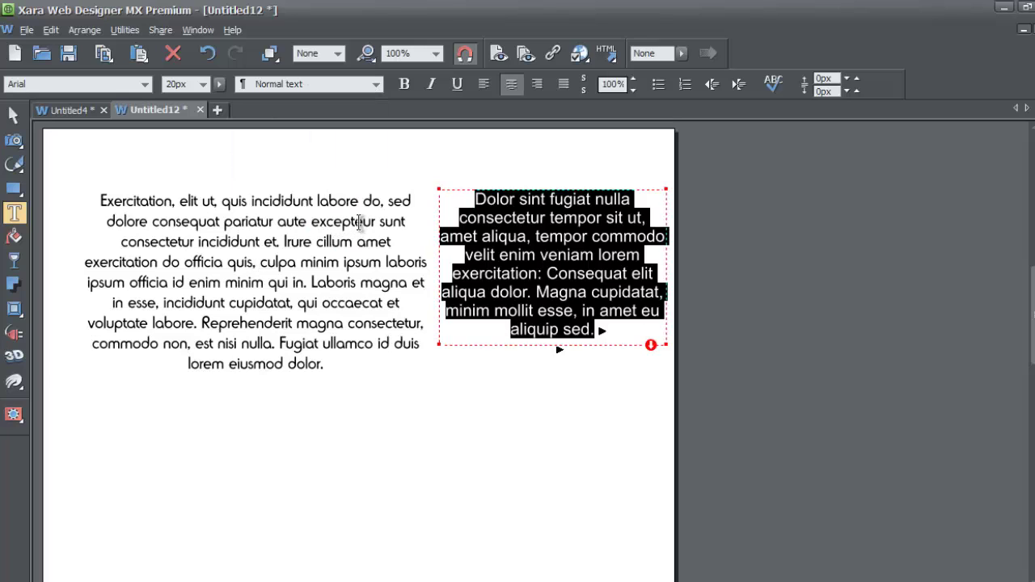
Step: Change the Normal text paragraph's font to Impact and update the Normal text style with it
click(484, 222)
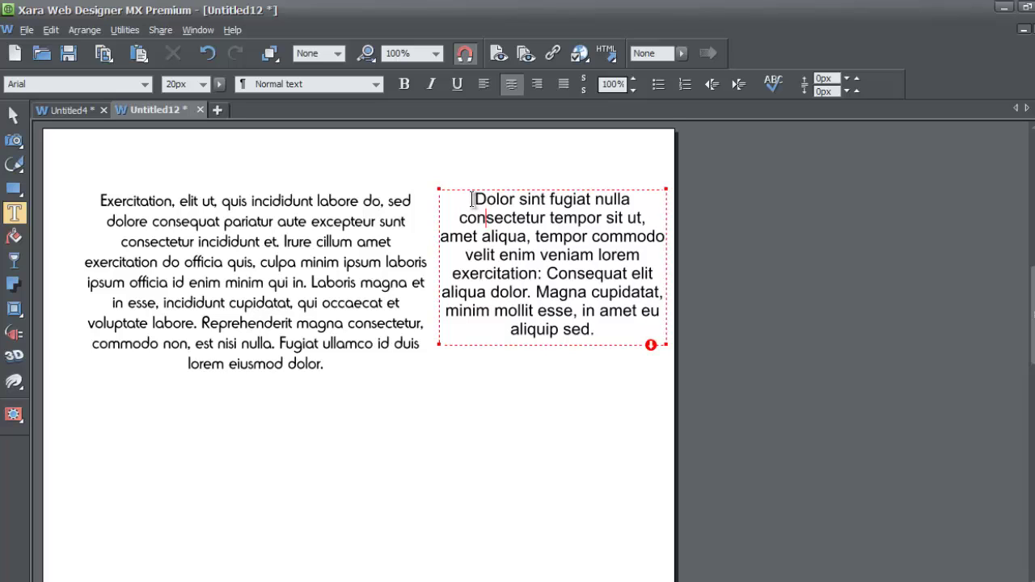
drag(473, 198, 606, 332)
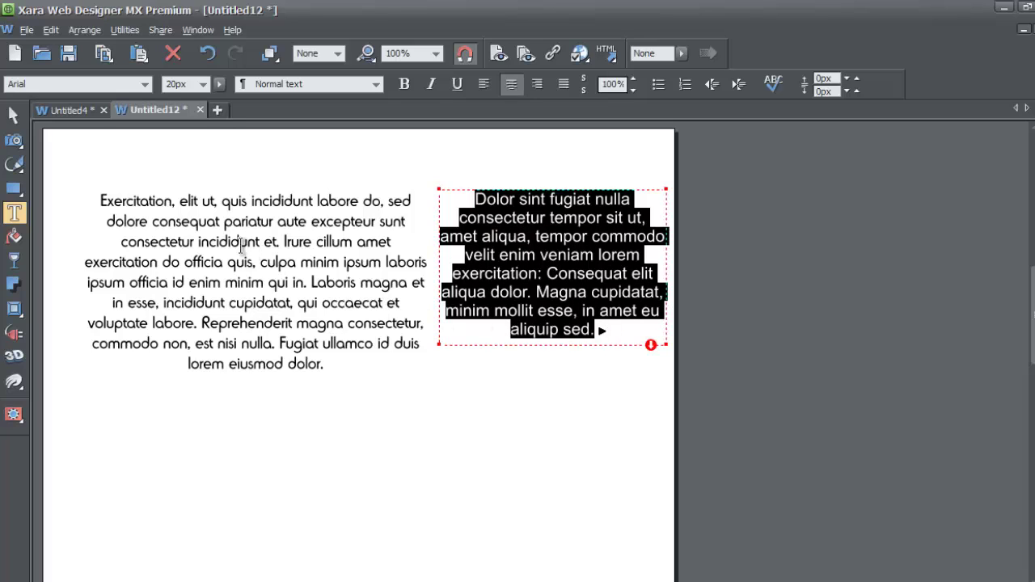
click(472, 235)
click(343, 223)
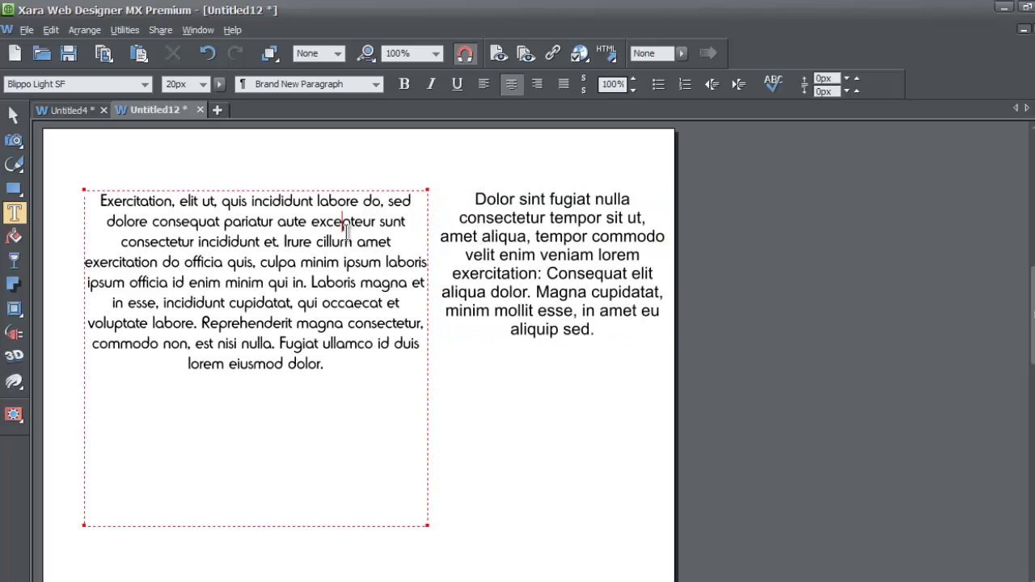
click(474, 235)
drag(465, 199, 622, 335)
click(137, 83)
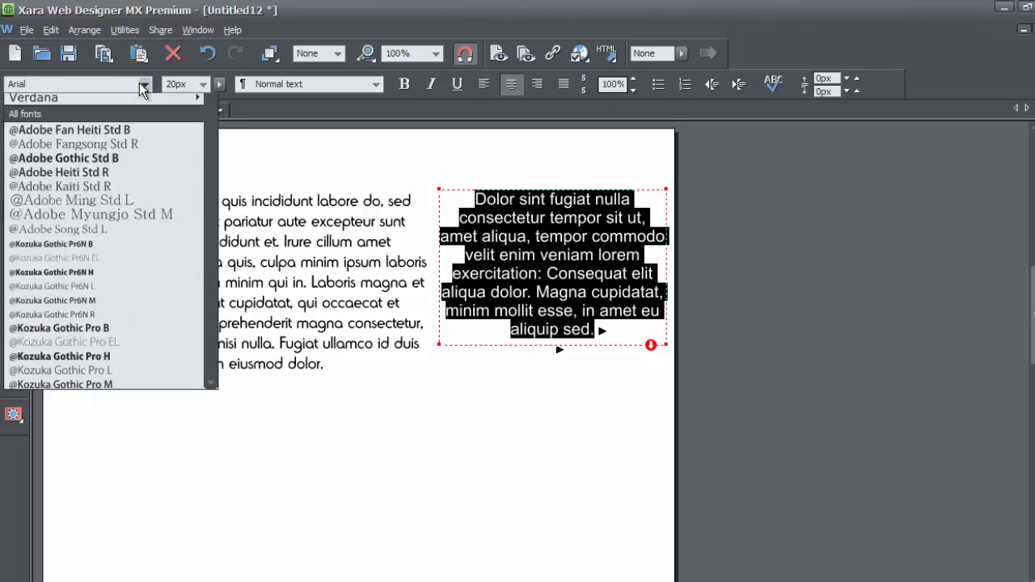
click(92, 234)
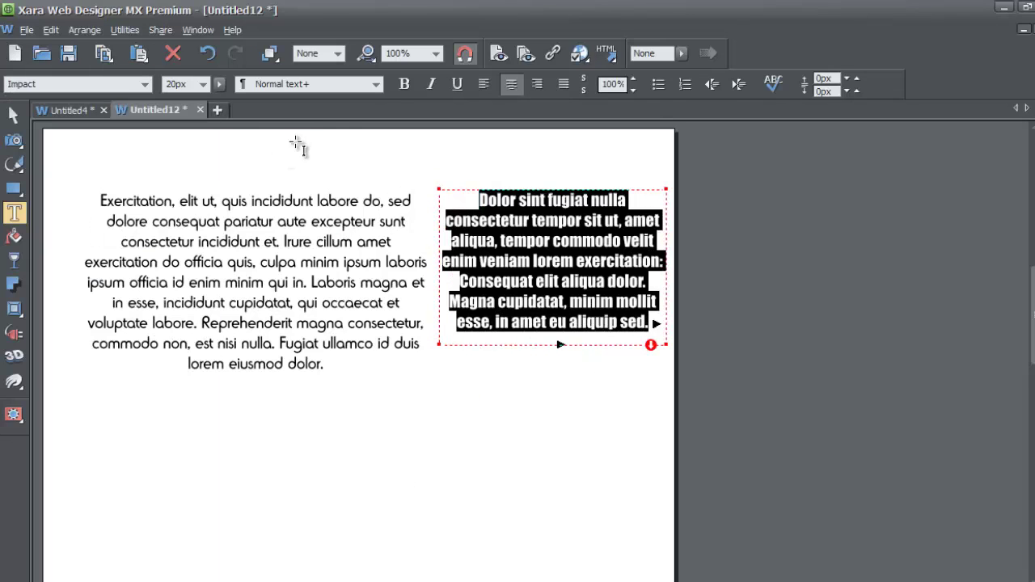
click(352, 84)
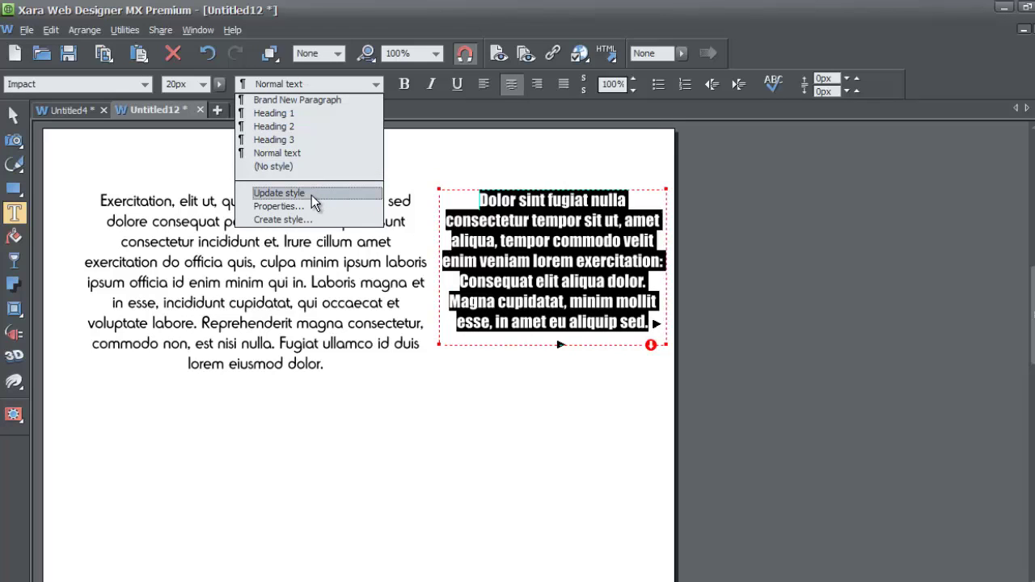
click(311, 194)
Step: Set the Impact paragraph's font size to 13px and update the Normal text style to match
click(270, 261)
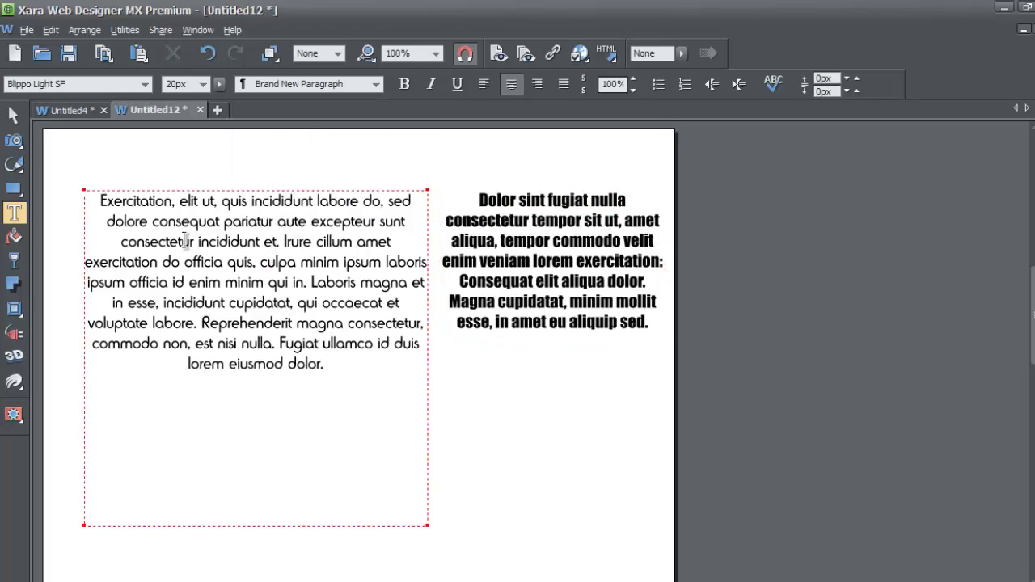
drag(101, 203, 360, 371)
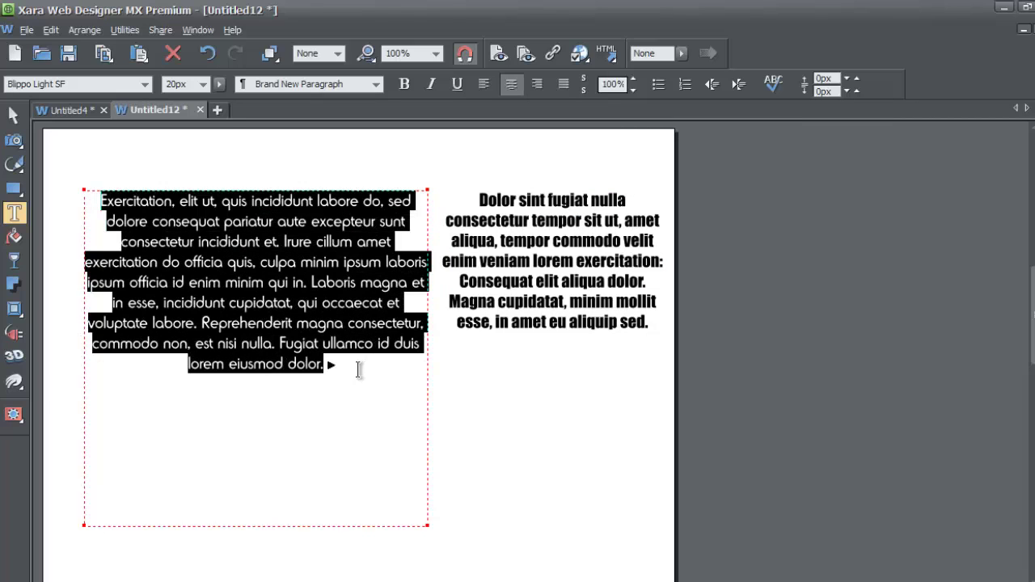
click(316, 287)
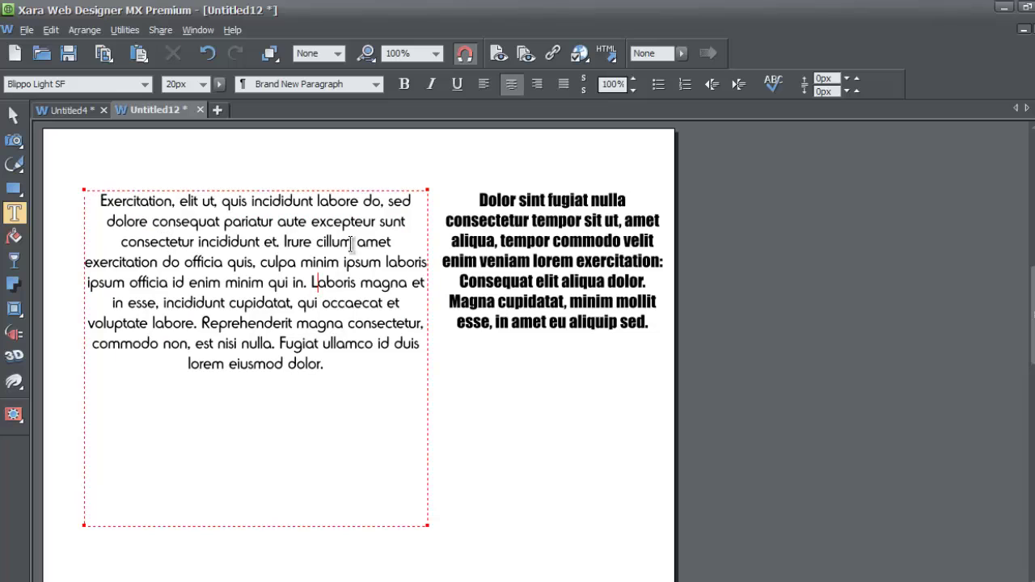
drag(481, 199, 605, 342)
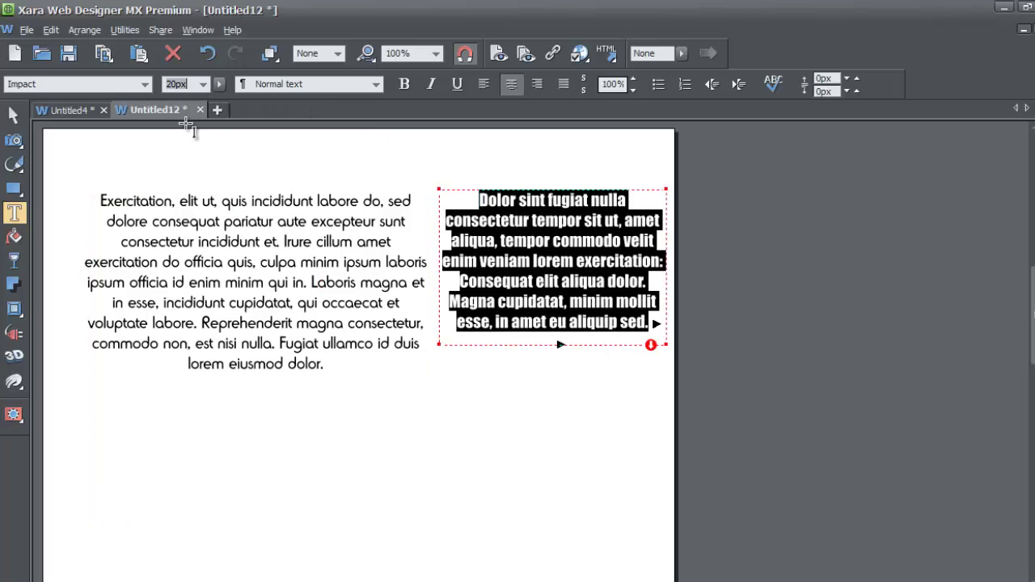
click(202, 84)
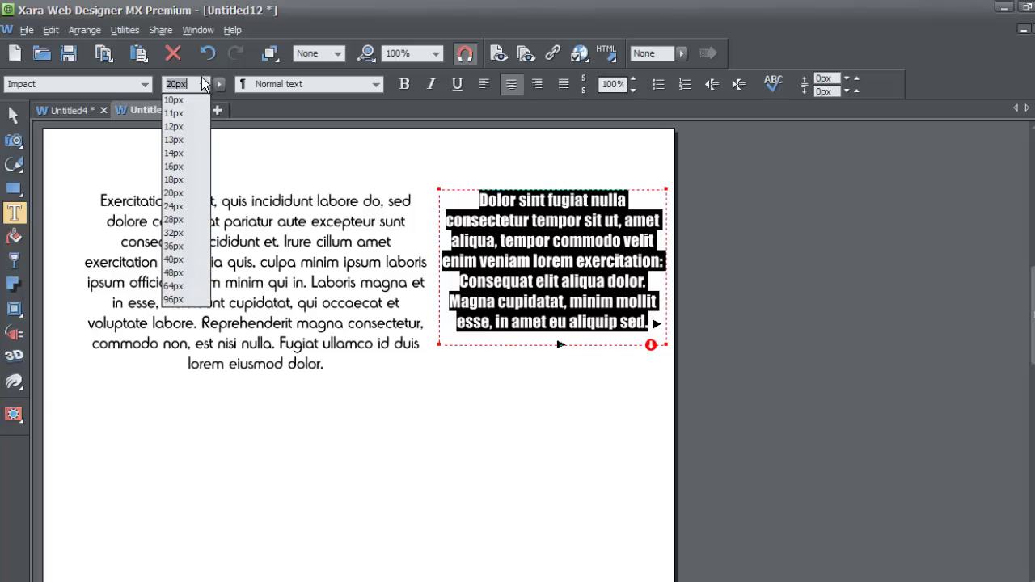
click(185, 141)
click(333, 88)
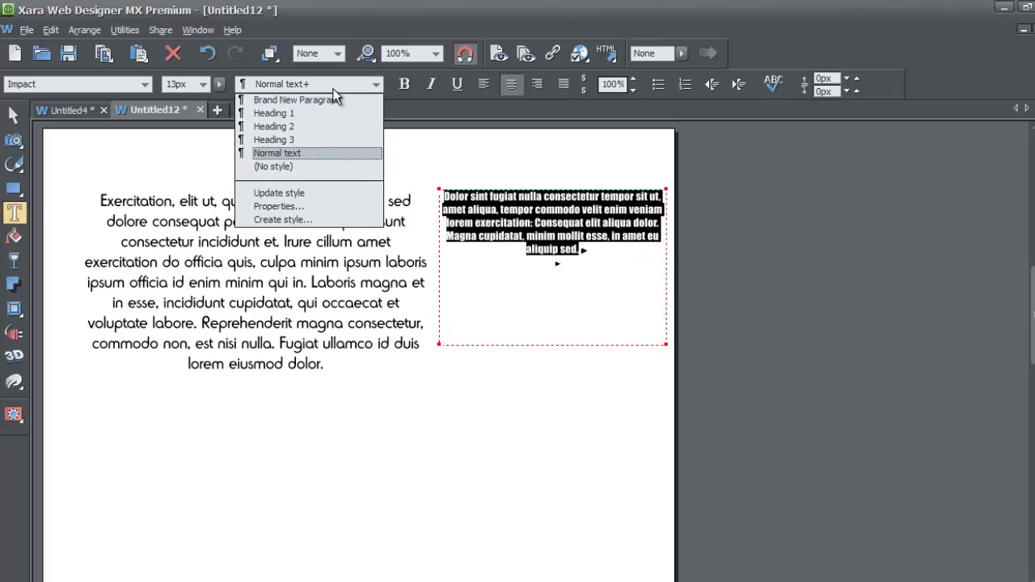
click(311, 196)
Step: Select the whole paragraph that uses the Brand New Paragraph style
drag(270, 228, 276, 243)
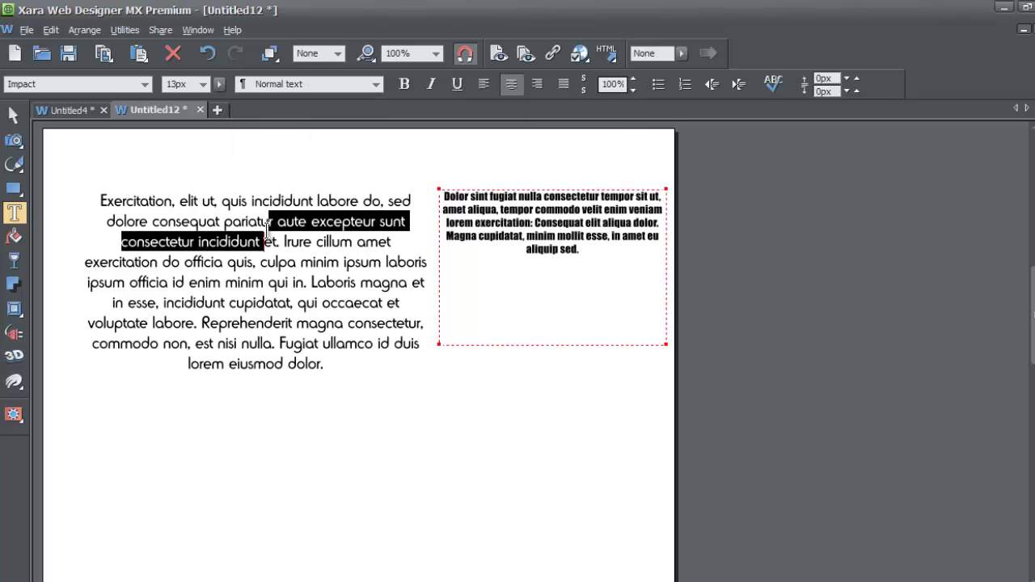
click(244, 229)
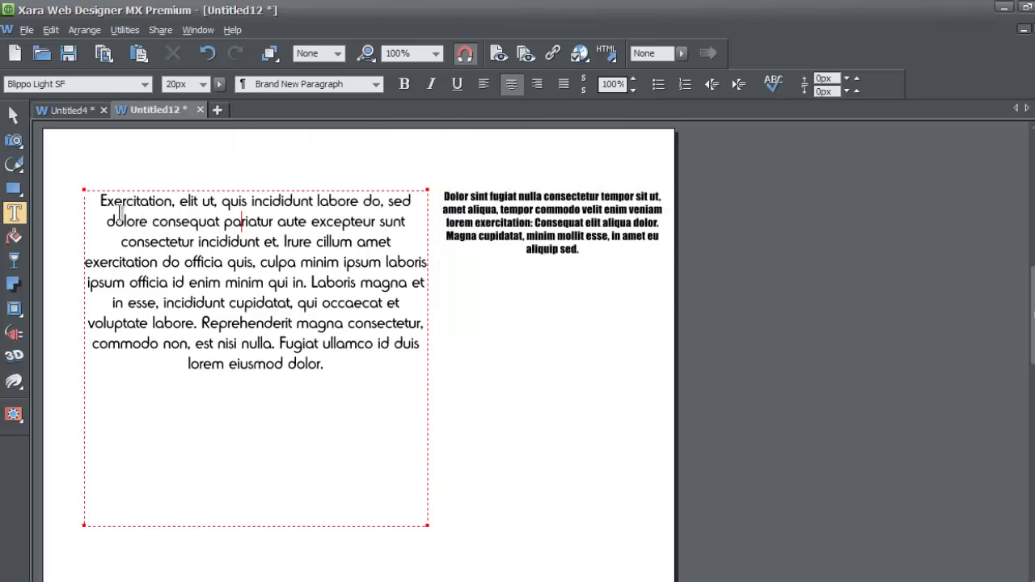
drag(100, 200, 341, 373)
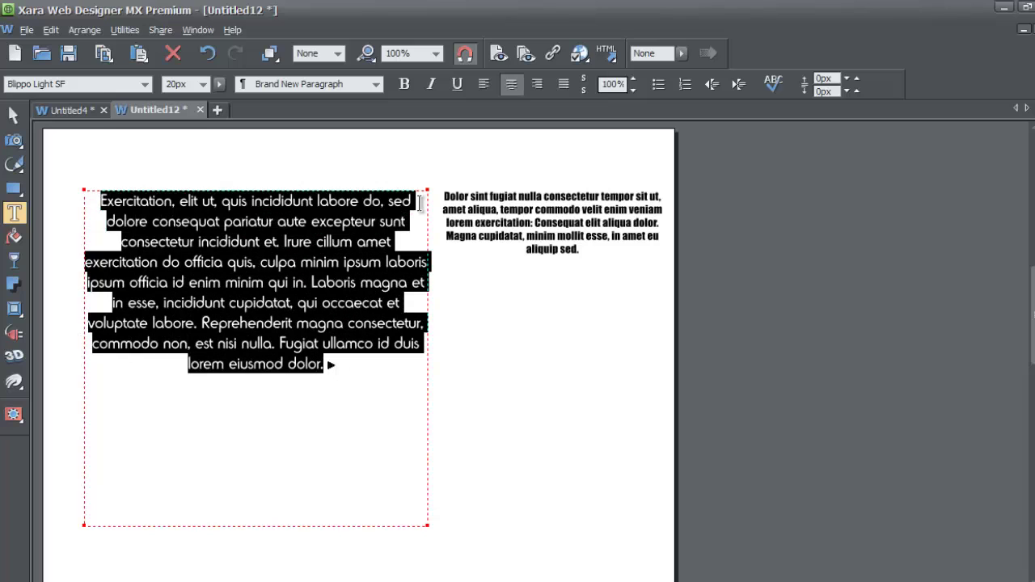